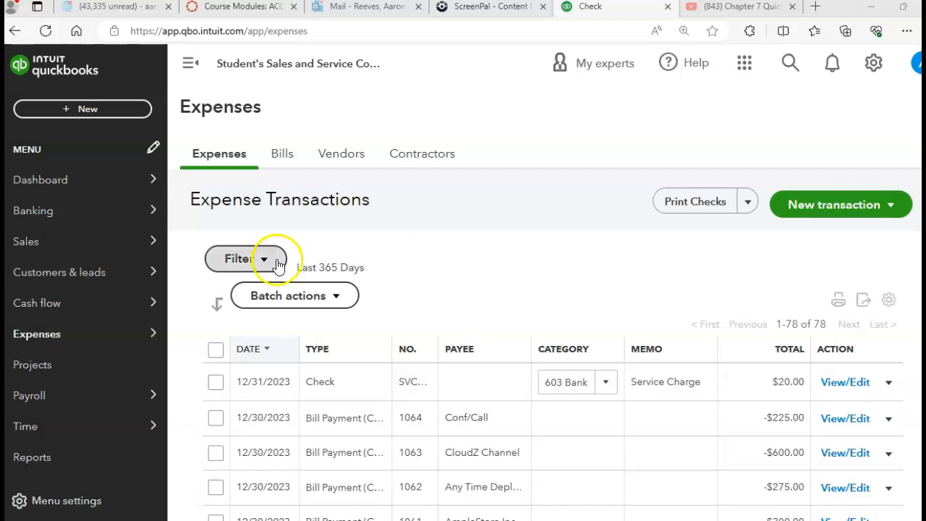
Start a new check transaction from the expenses list
{"action": "mouse_move", "coordinate": [96, 340]}
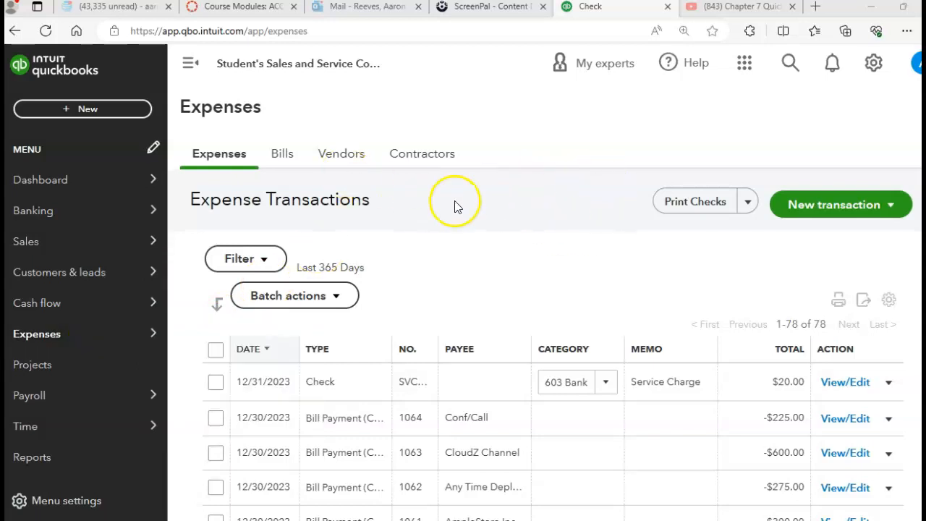
{"action": "left_click", "coordinate": [794, 209]}
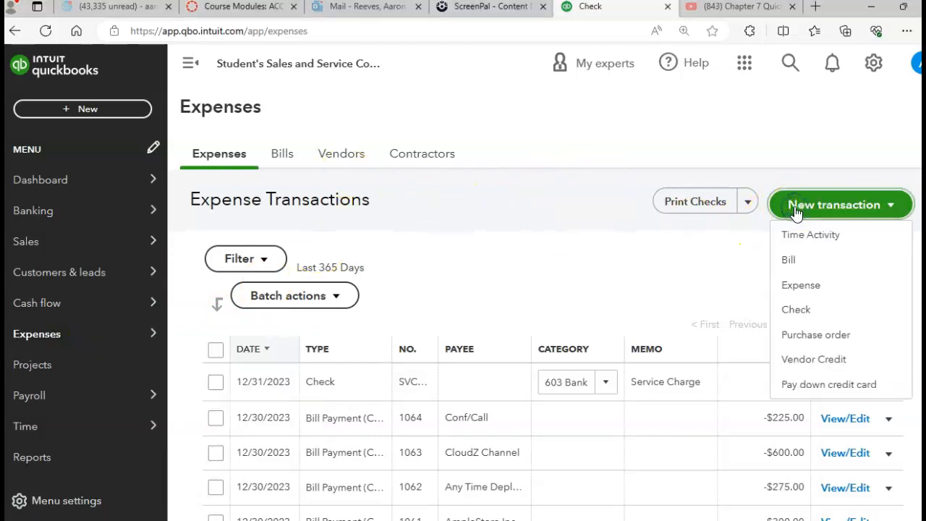
{"action": "left_click", "coordinate": [789, 310]}
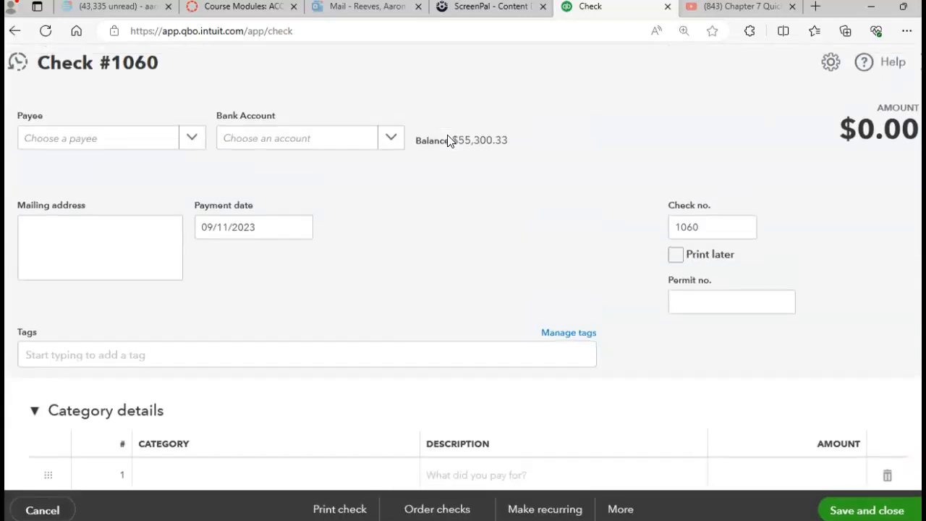
Add a new vendor with the company name Arizona Department of Revenue as the check's payee and save it
{"action": "left_click", "coordinate": [192, 141]}
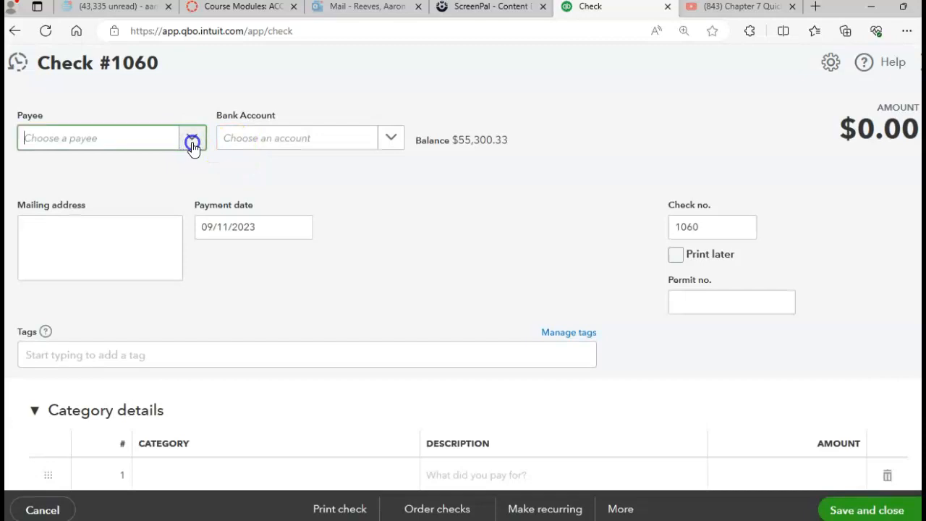
{"action": "left_click", "coordinate": [191, 142]}
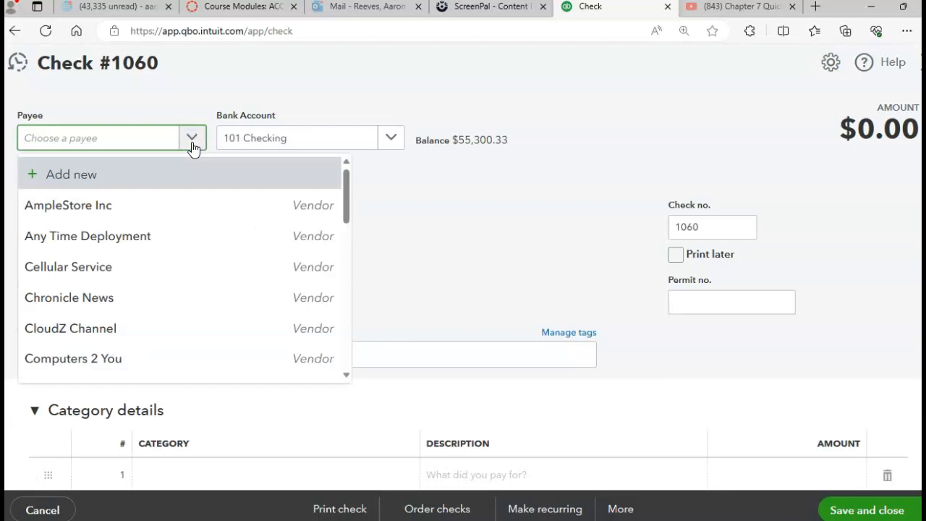
{"action": "left_click", "coordinate": [96, 175]}
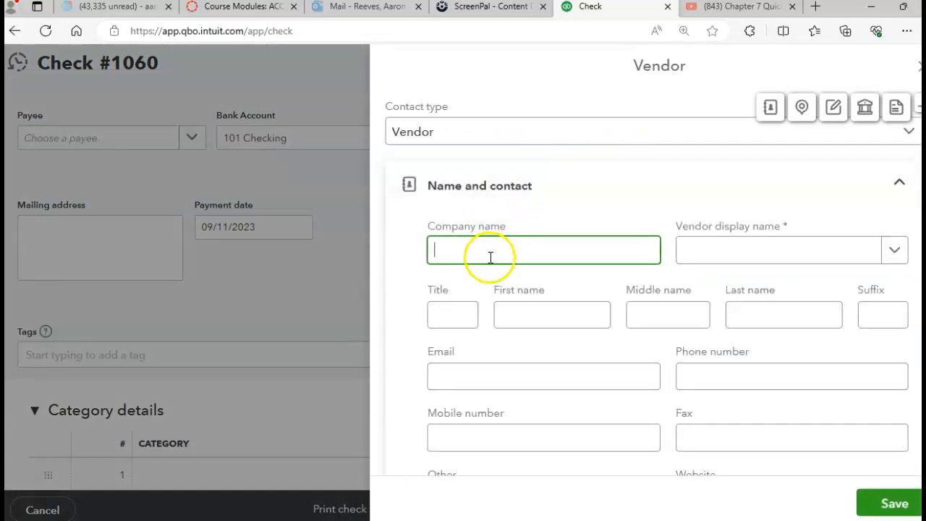
{"action": "type", "text": "AArizo"}
{"action": "key", "text": "BackSpace"}
{"action": "key", "text": "BackSpace"}
{"action": "key", "text": "BackSpace"}
{"action": "key", "text": "BackSpace"}
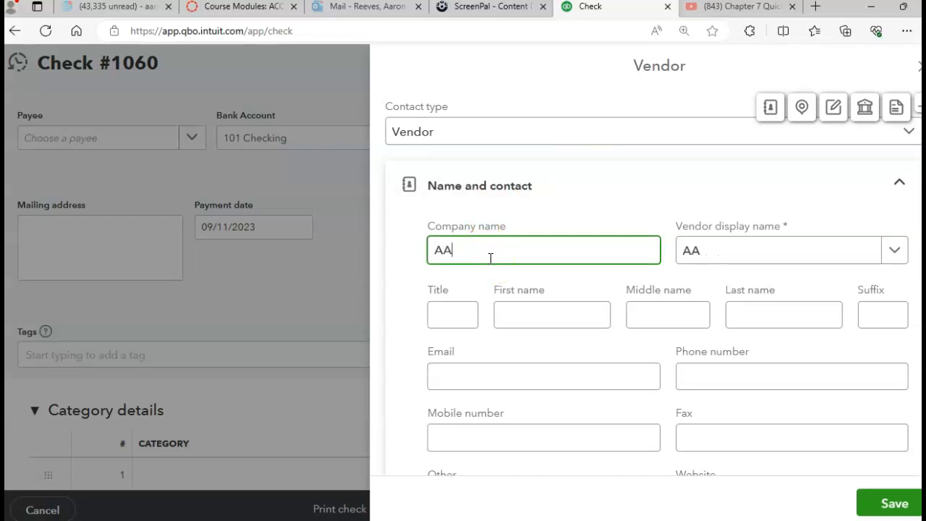
{"action": "key", "text": "BackSpace"}
{"action": "type", "text": "rizona Depar"}
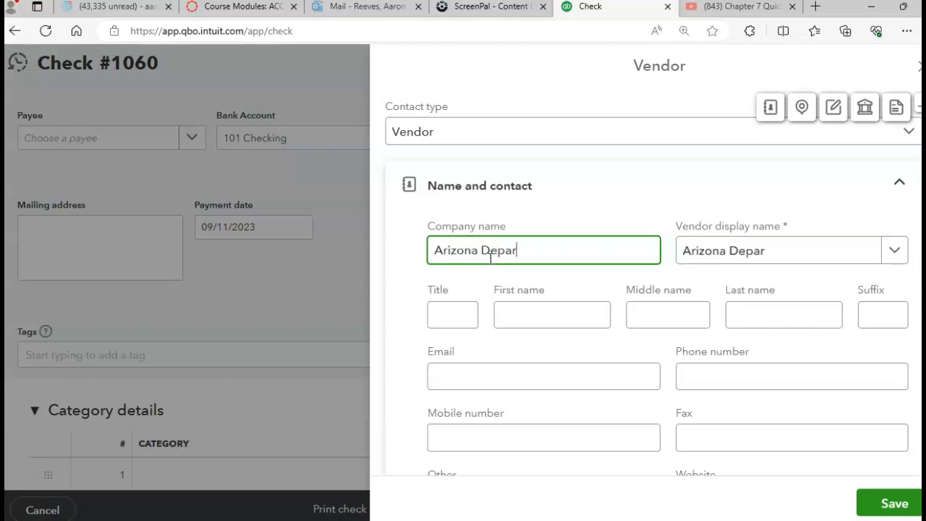
{"action": "type", "text": "tment of Revnue"}
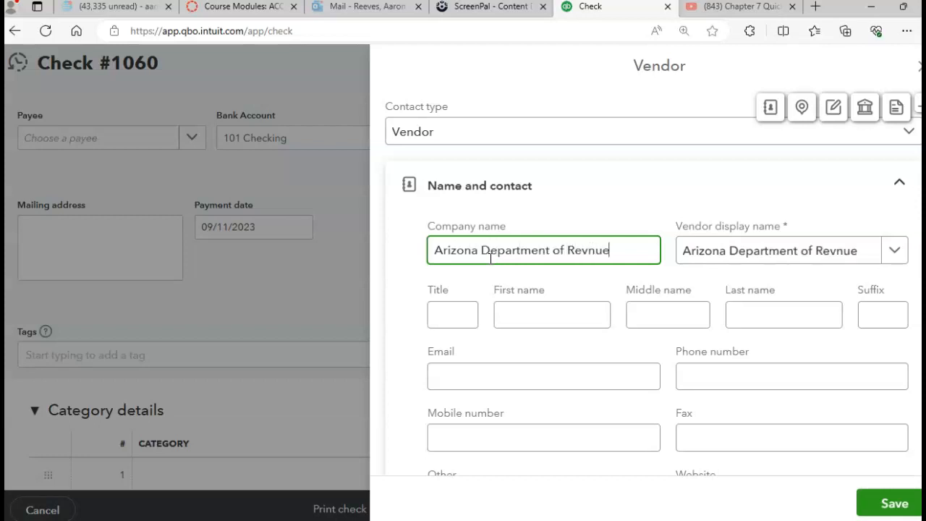
{"action": "key", "text": "BackSpace"}
{"action": "key", "text": "BackSpace"}
{"action": "key", "text": "BackSpace"}
{"action": "type", "text": "enue"}
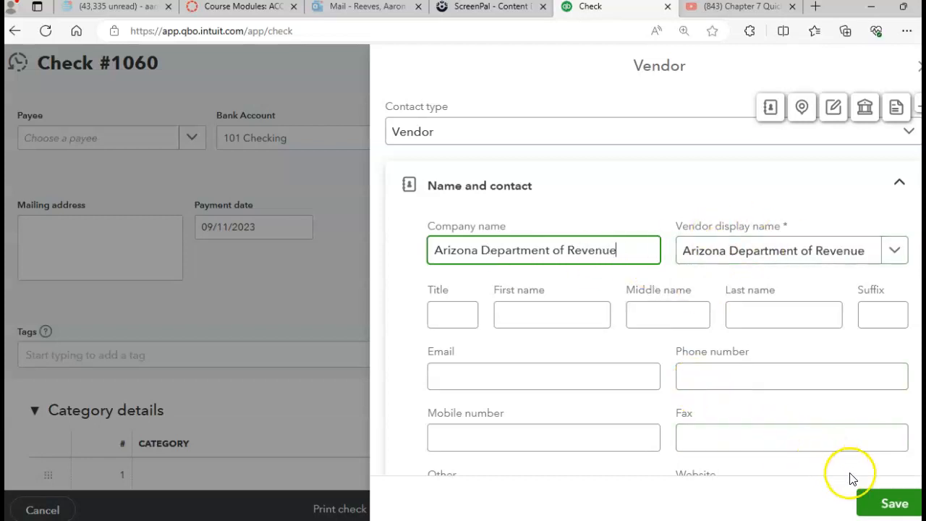
{"action": "left_click", "coordinate": [887, 503]}
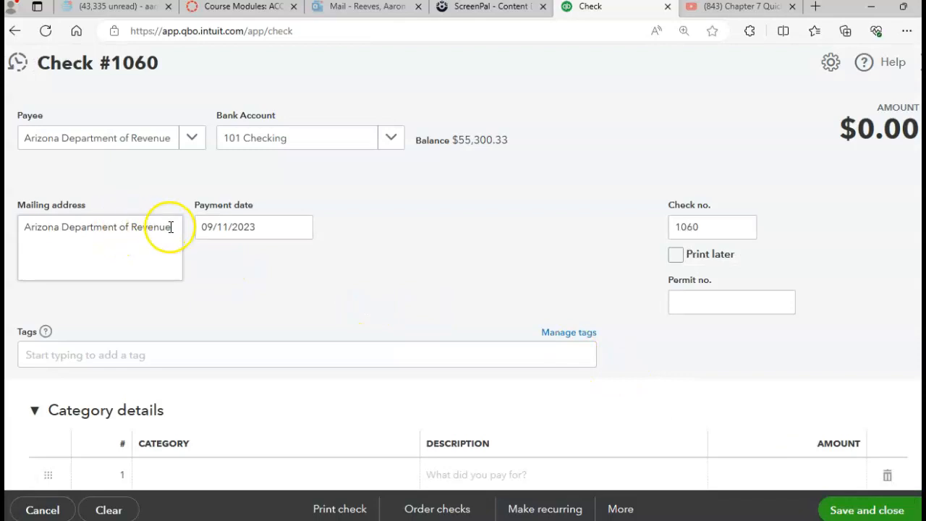
Set the check's payment date to 12/31/2023
{"action": "left_click", "coordinate": [274, 227]}
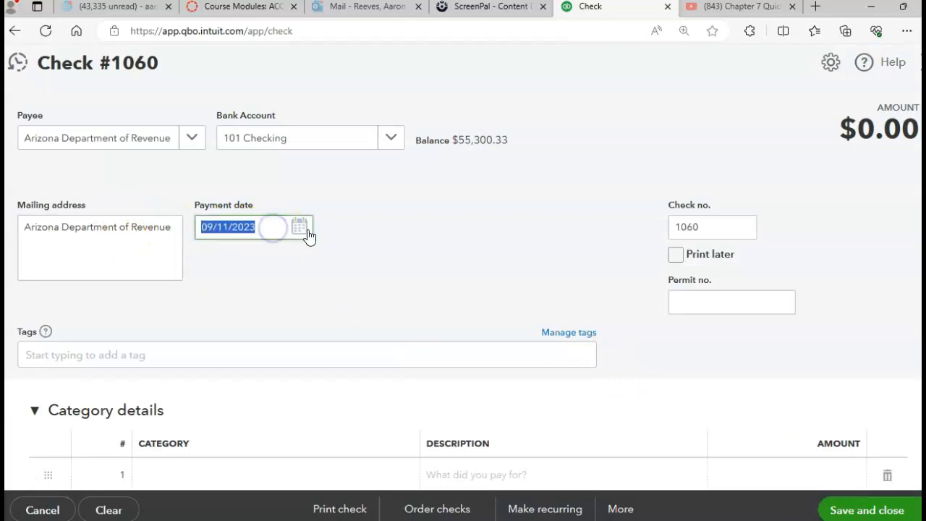
{"action": "left_click", "coordinate": [300, 227]}
{"action": "left_click", "coordinate": [337, 267]}
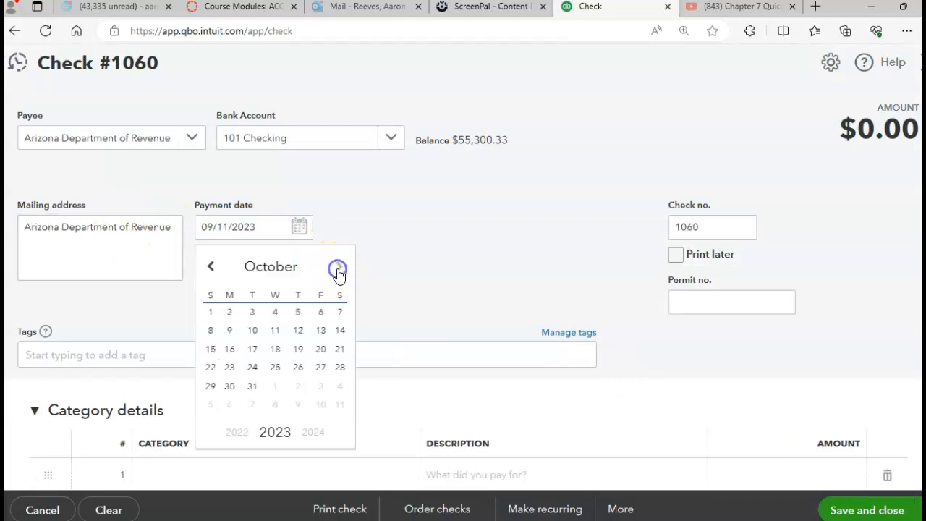
{"action": "left_click", "coordinate": [338, 268]}
{"action": "left_click", "coordinate": [338, 268]}
{"action": "left_click", "coordinate": [338, 268]}
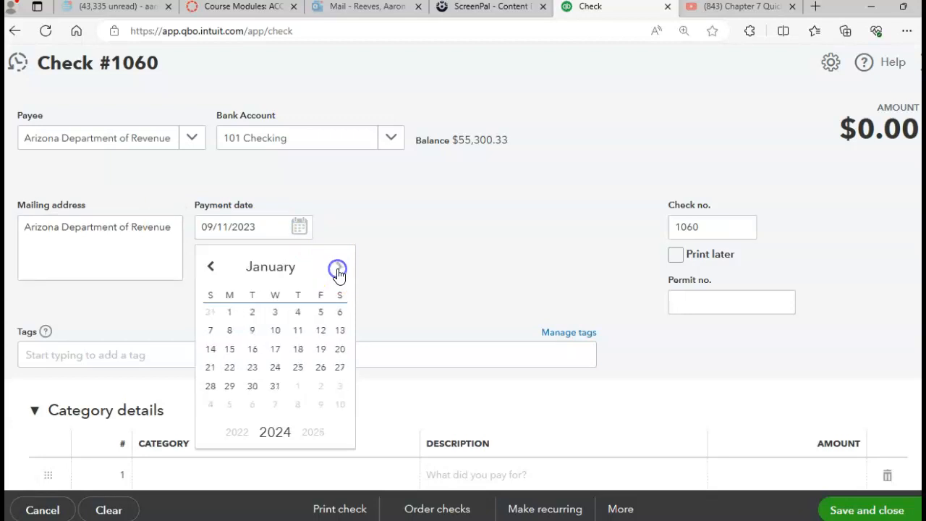
{"action": "left_click", "coordinate": [211, 267]}
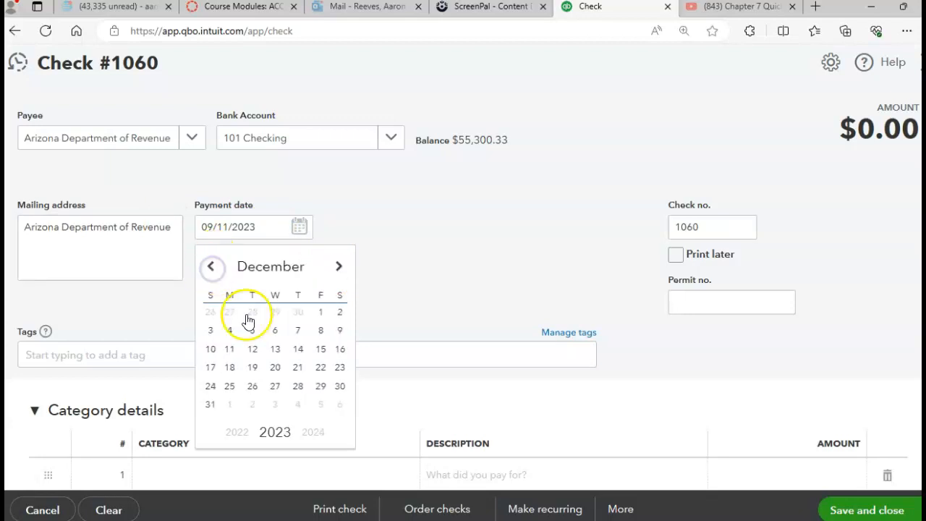
{"action": "left_click", "coordinate": [211, 405]}
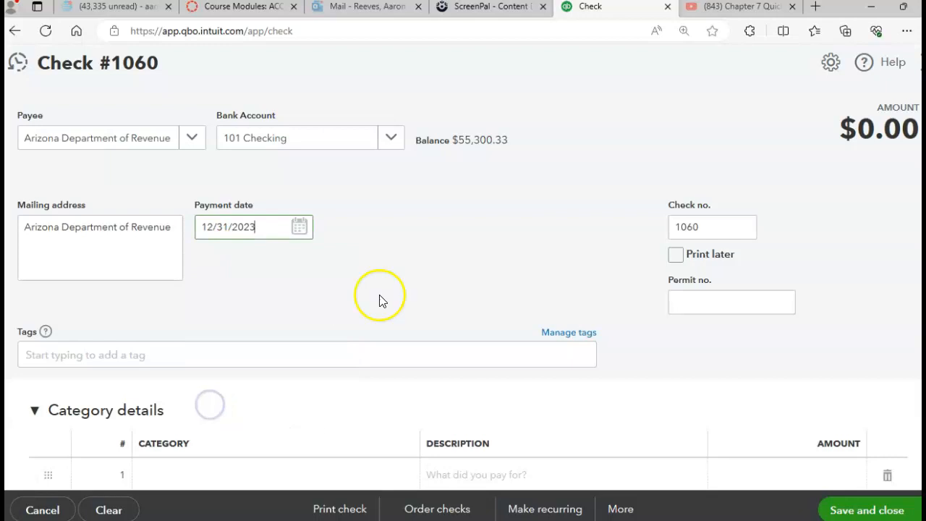
Set the check number to 1065
{"action": "left_click", "coordinate": [720, 254]}
{"action": "left_click", "coordinate": [733, 227]}
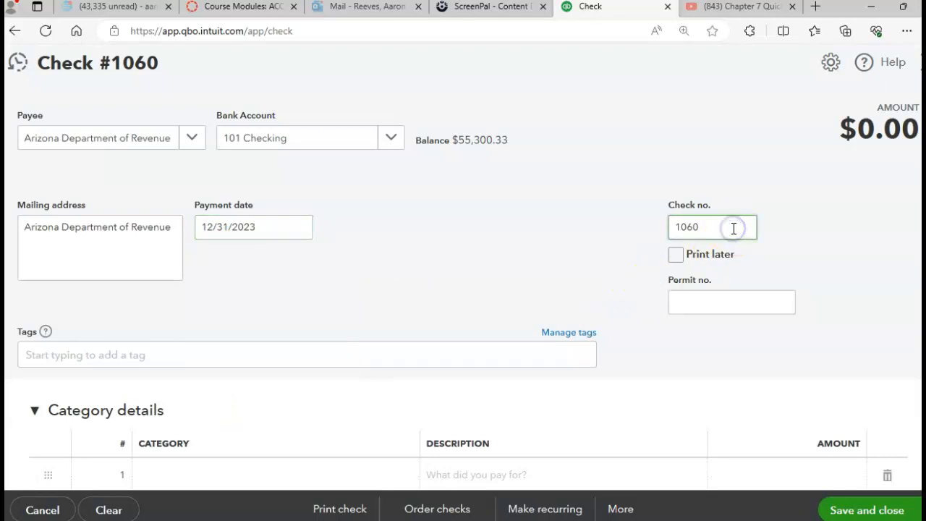
{"action": "key", "text": "BackSpace"}
{"action": "type", "text": "5"}
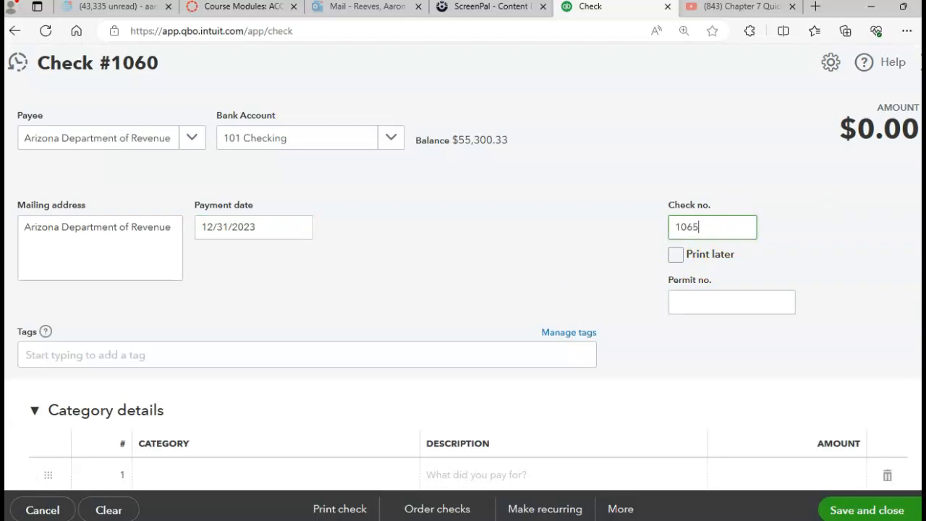
Assign 1781.81 to category 207 Arizona Department of Revenue Payable on line 1, and save the check while starting a new one
{"action": "scroll", "coordinate": [463, 290], "scroll_direction": "down", "scroll_amount": 3}
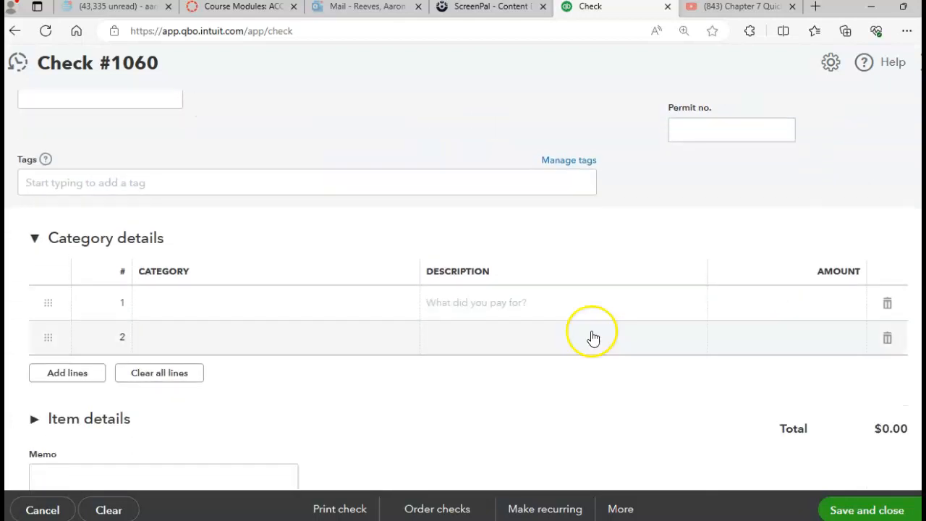
{"action": "left_click", "coordinate": [221, 311]}
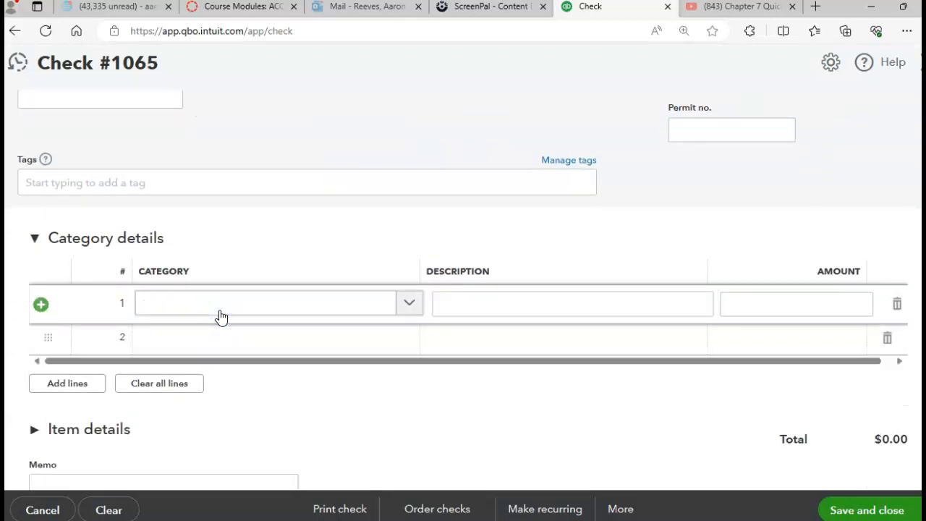
{"action": "left_click", "coordinate": [281, 308]}
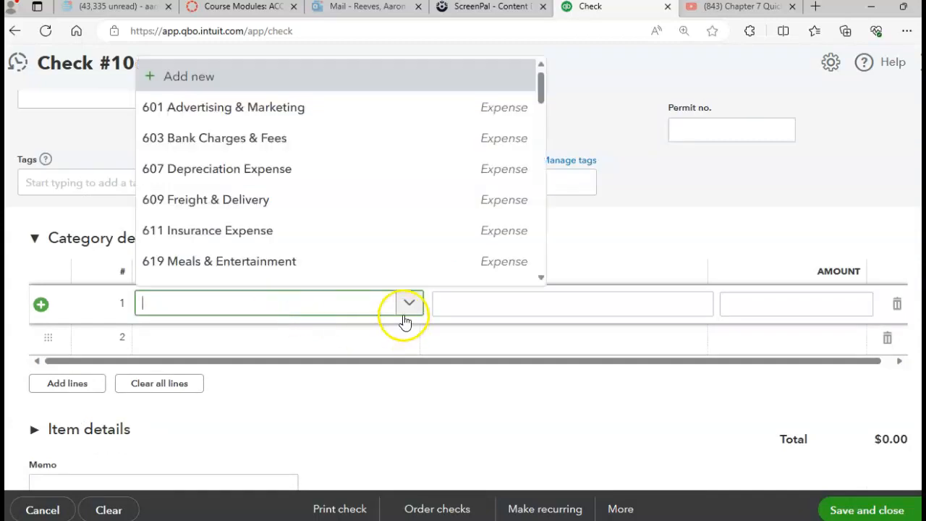
{"action": "type", "text": "207"}
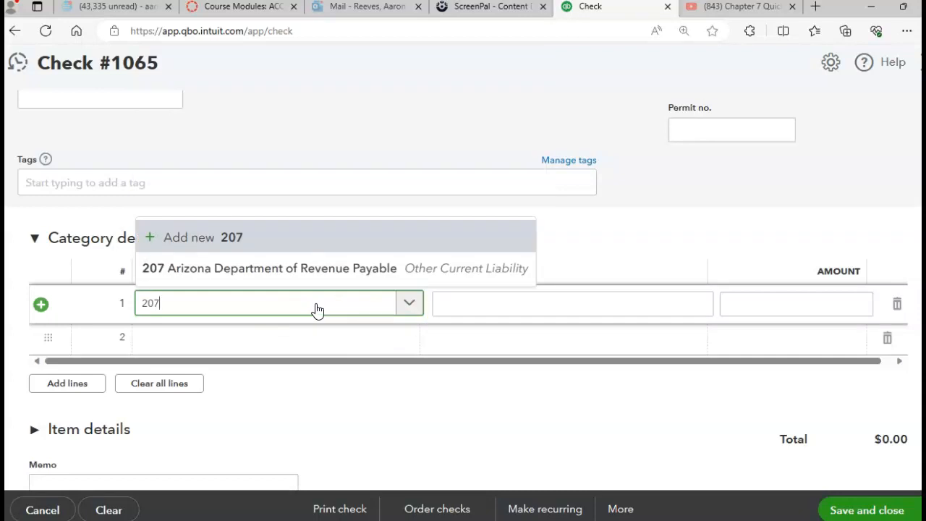
{"action": "left_click", "coordinate": [252, 270]}
{"action": "left_click", "coordinate": [747, 310]}
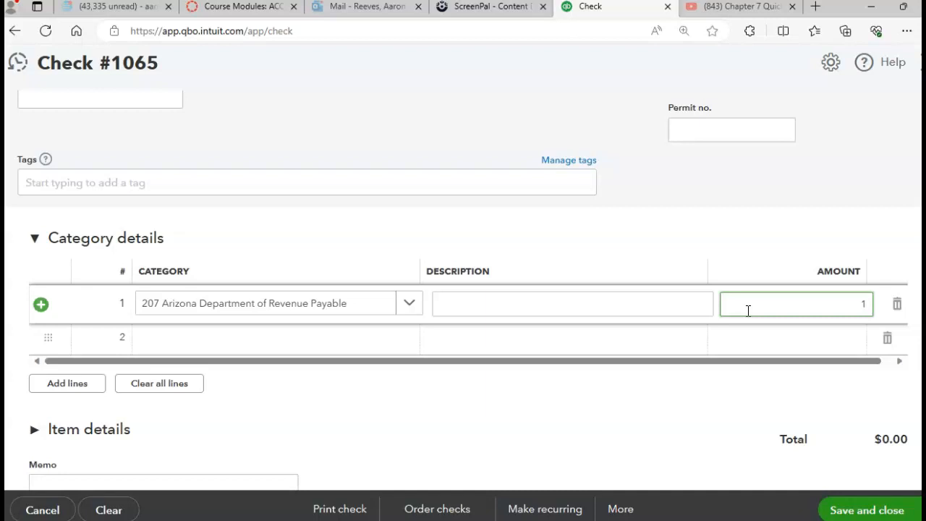
{"action": "type", "text": "1781.81"}
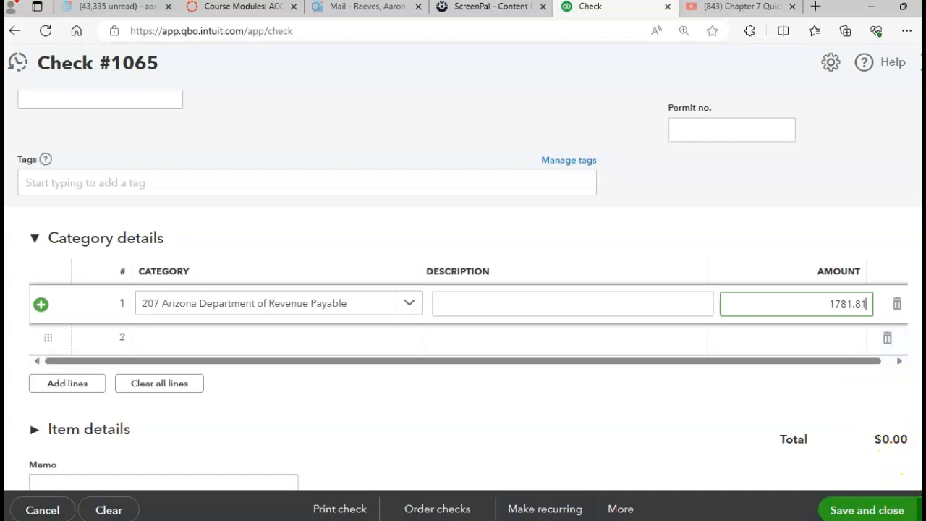
{"action": "left_click", "coordinate": [920, 510]}
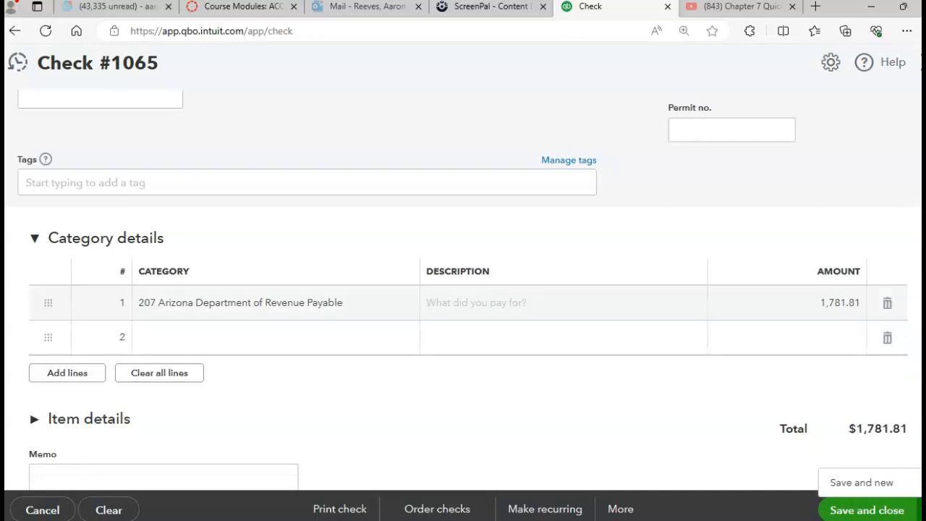
{"action": "left_click", "coordinate": [868, 481]}
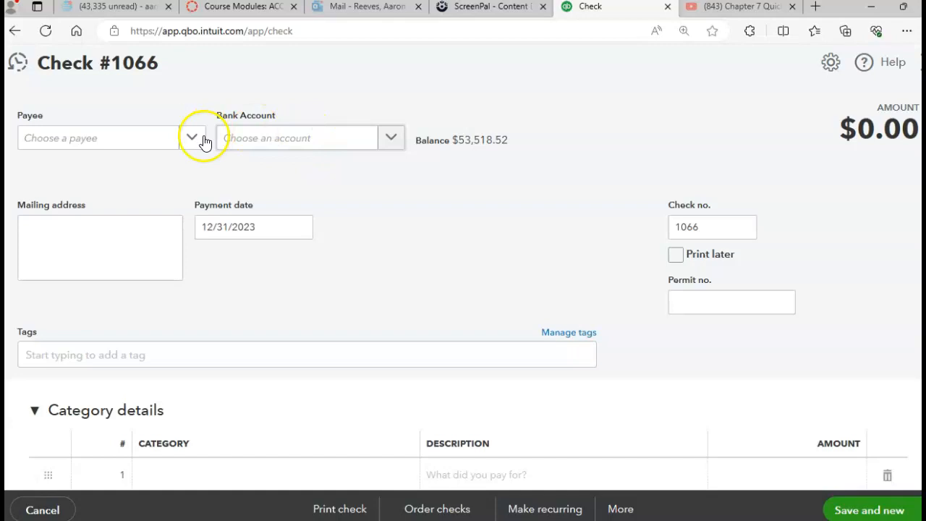
Add a new vendor with the company name Illinois Department of Revenue as the new check's payee and save it
{"action": "left_click", "coordinate": [193, 138]}
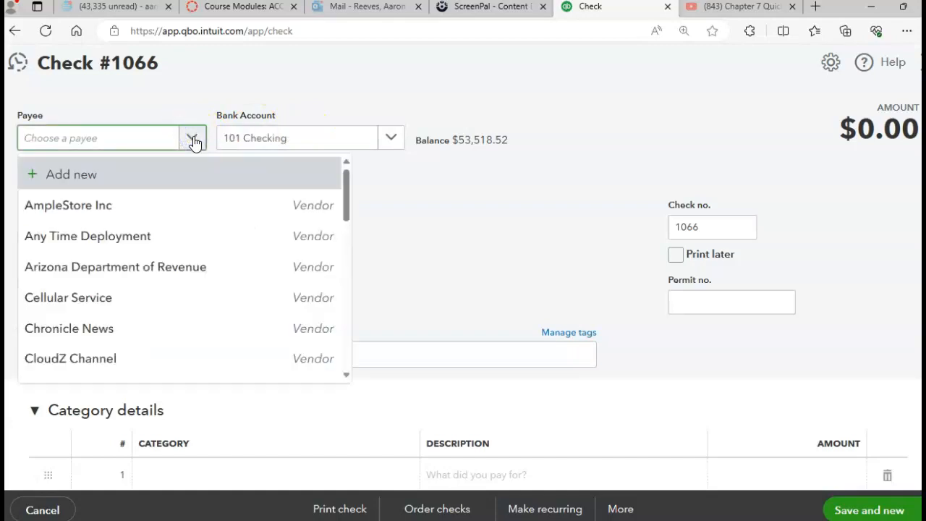
{"action": "left_click", "coordinate": [105, 176]}
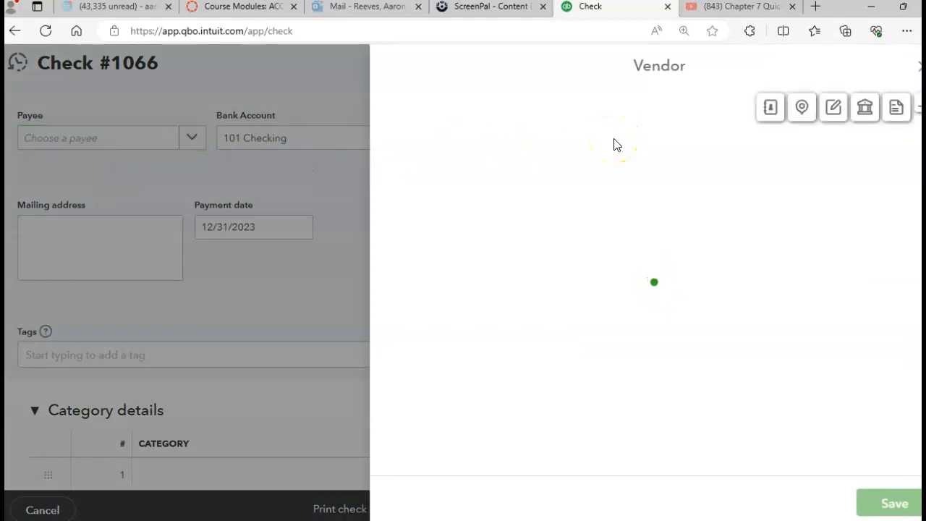
{"action": "left_click", "coordinate": [512, 196]}
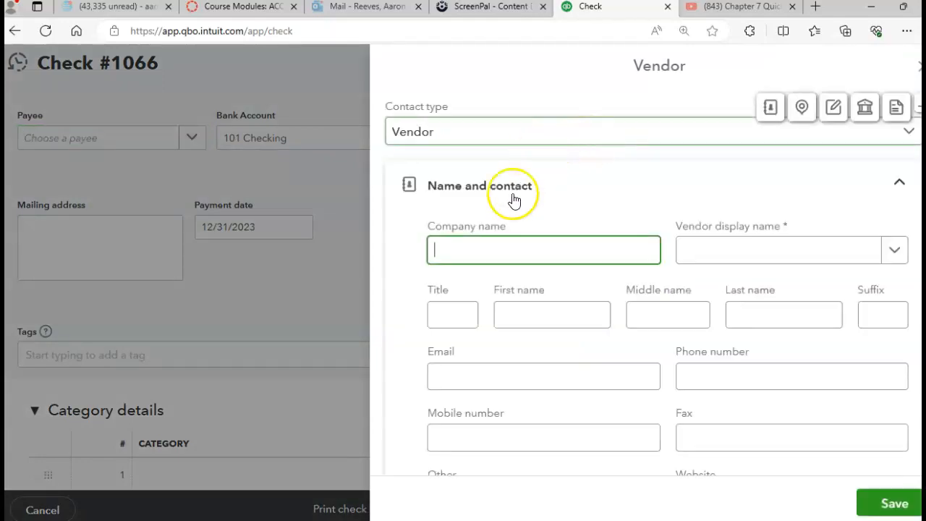
{"action": "type", "text": "III"}
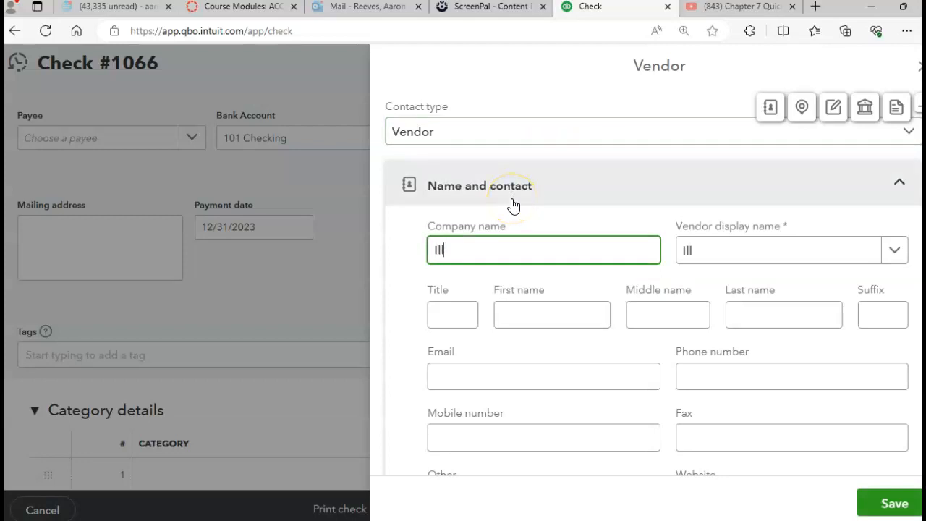
{"action": "type", "text": "inois Department of Rev"}
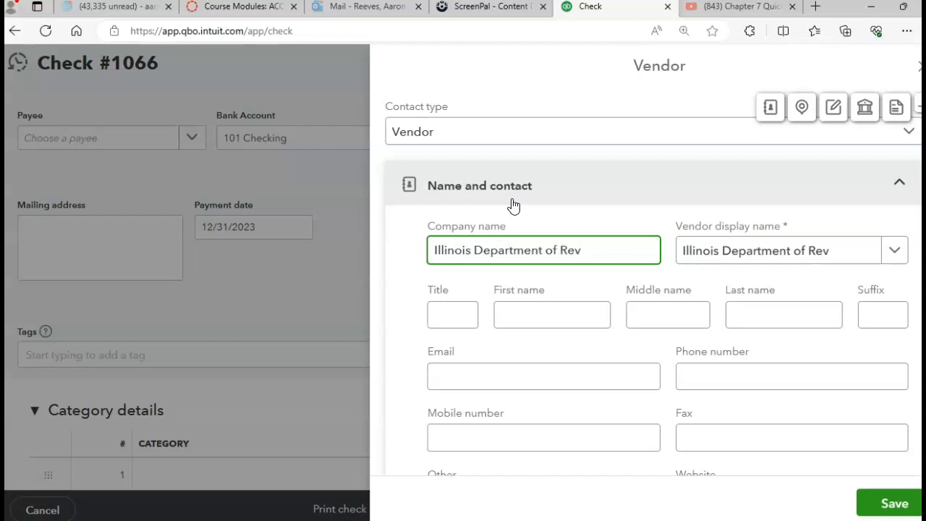
{"action": "type", "text": "enjue"}
{"action": "key", "text": "BackSpace"}
{"action": "key", "text": "BackSpace"}
{"action": "key", "text": "BackSpace"}
{"action": "type", "text": "ue"}
{"action": "left_click", "coordinate": [879, 503]}
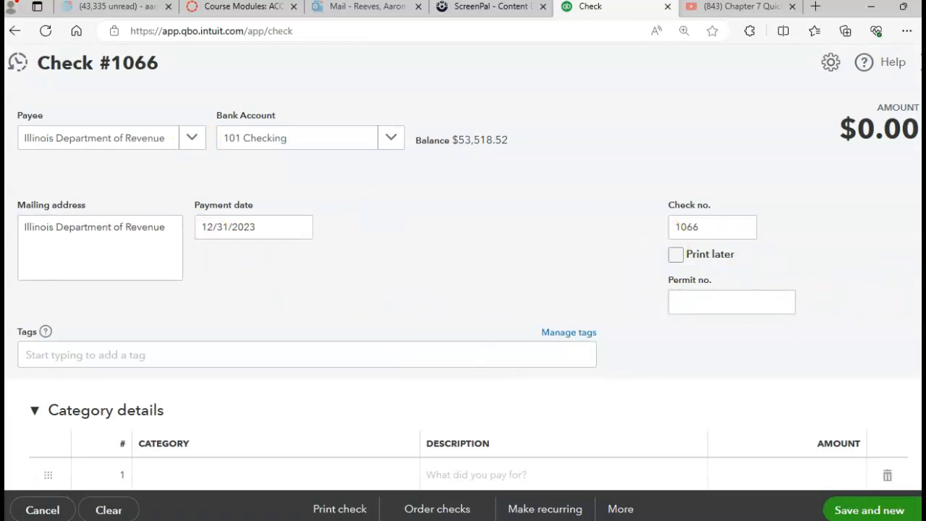
Set the category on line 1 of the check to 208 Illinois Department of Revenue Payable
{"action": "scroll", "coordinate": [689, 367], "scroll_direction": "down", "scroll_amount": 3}
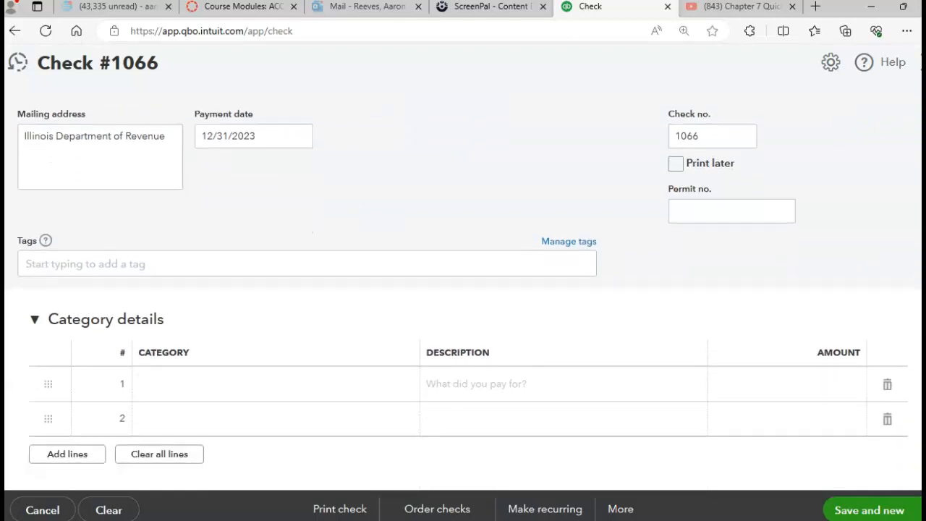
{"action": "left_click", "coordinate": [255, 292]}
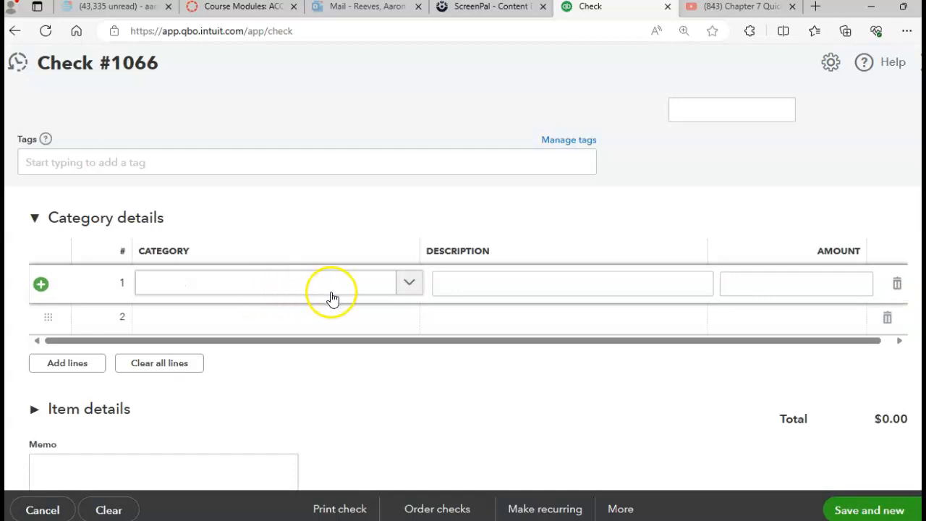
{"action": "left_click", "coordinate": [406, 285]}
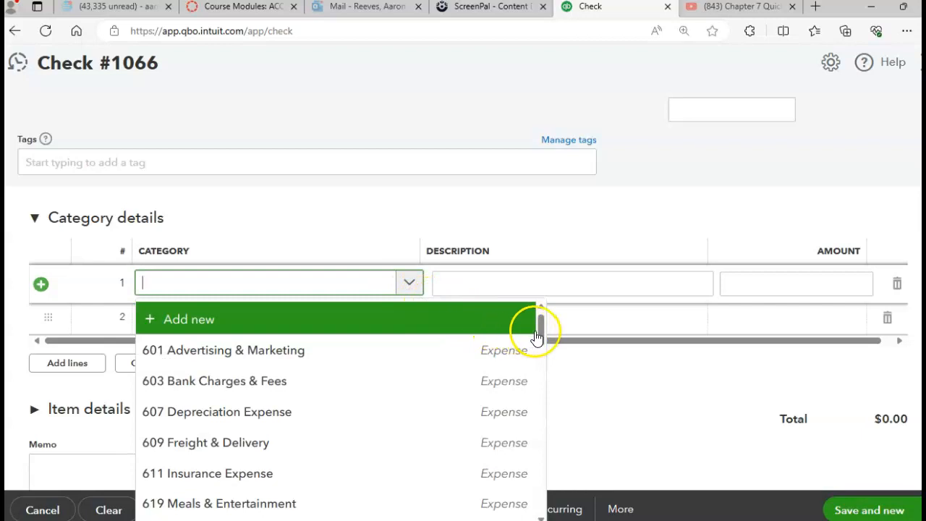
{"action": "left_click_drag", "start_coordinate": [540, 327], "coordinate": [536, 413]}
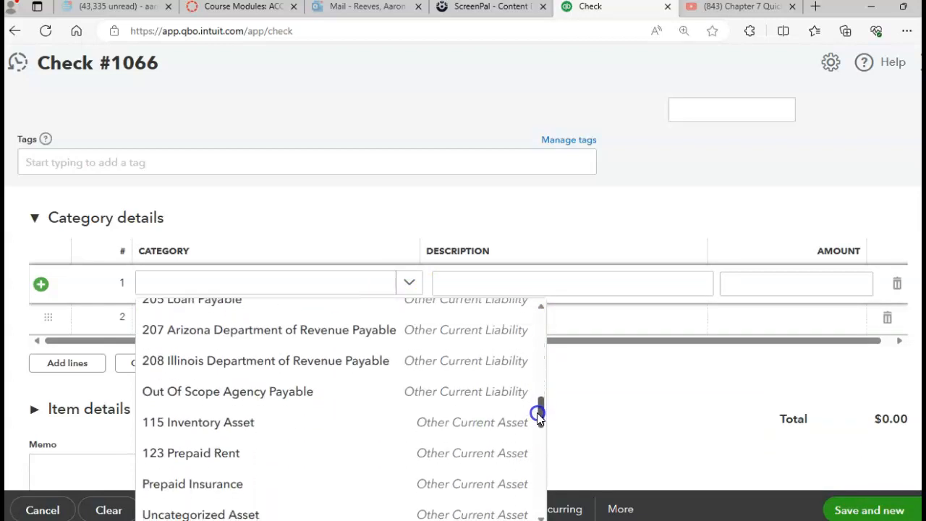
{"action": "left_click", "coordinate": [235, 371]}
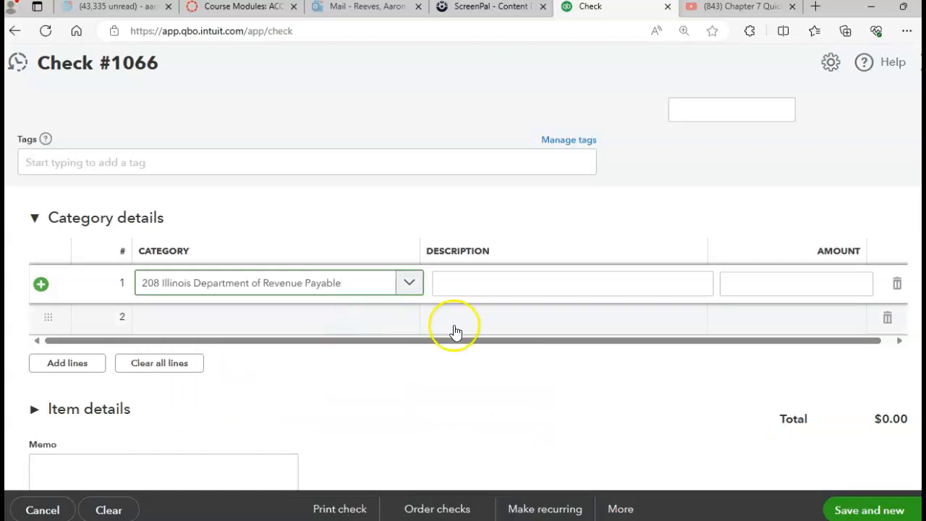
Enter 50.00 as the amount on line 1, and save and close the check
{"action": "left_click", "coordinate": [742, 288]}
{"action": "left_click", "coordinate": [748, 275]}
{"action": "type", "text": "50"}
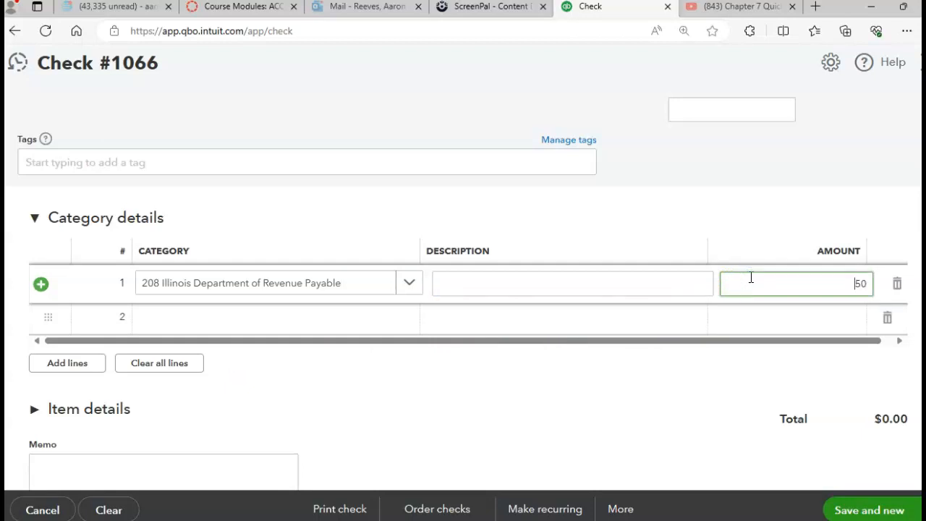
{"action": "type", "text": ".00"}
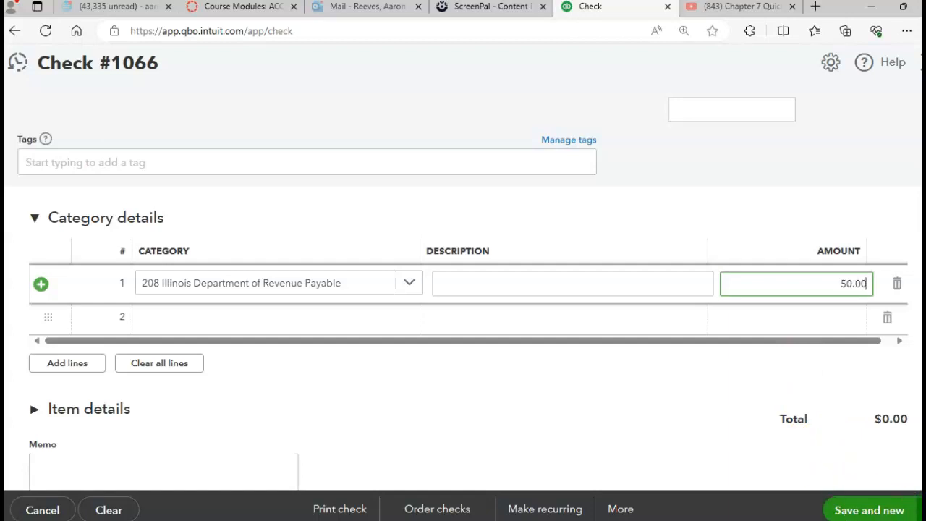
{"action": "left_click", "coordinate": [913, 510]}
{"action": "left_click", "coordinate": [855, 485]}
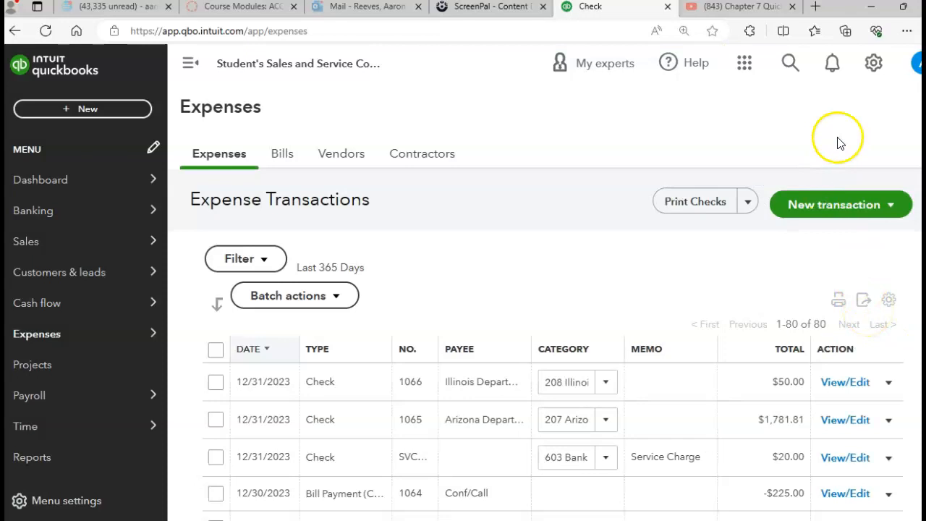
Open the company's chart of accounts to look over the account balances
{"action": "left_click", "coordinate": [873, 75]}
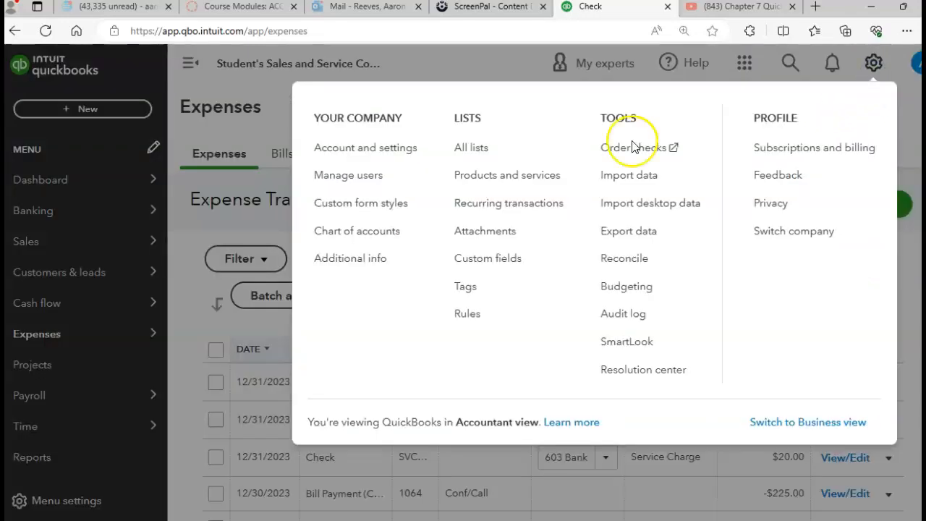
{"action": "left_click", "coordinate": [359, 234]}
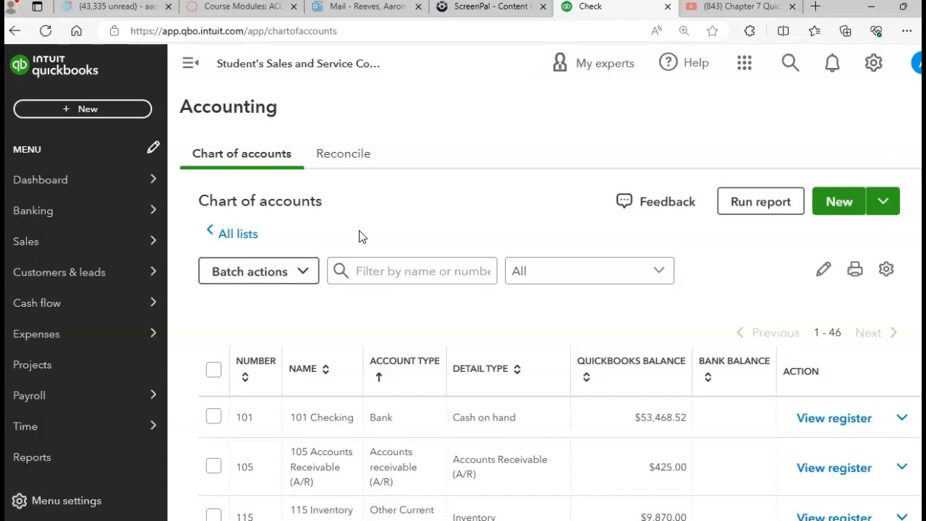
Start a journal entry, open recent entry ADJ1 to review the prepaid rent adjustment, and leave it without saving
{"action": "left_click", "coordinate": [83, 109]}
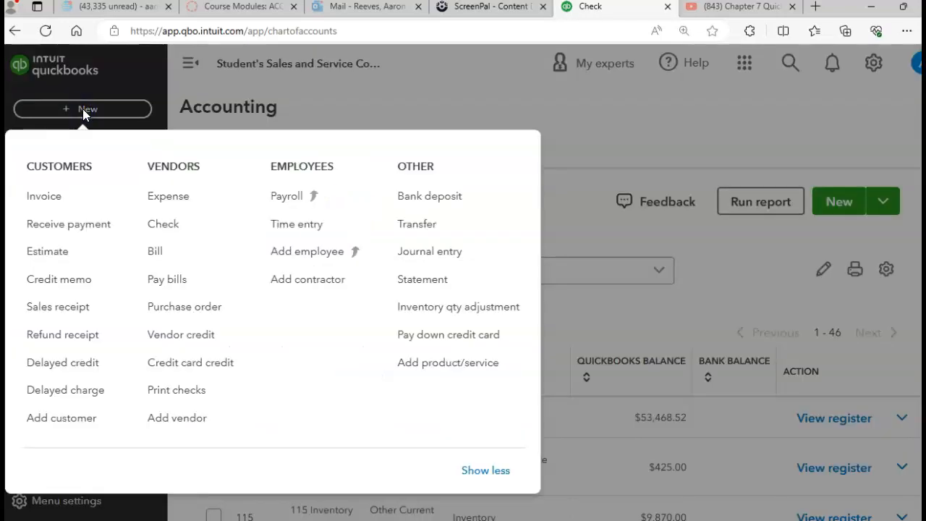
{"action": "left_click", "coordinate": [418, 257]}
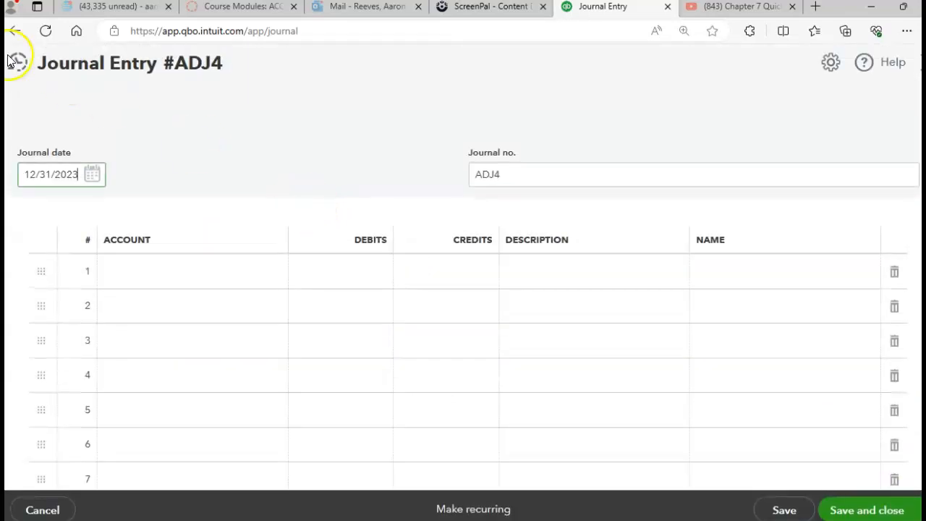
{"action": "left_click", "coordinate": [17, 63]}
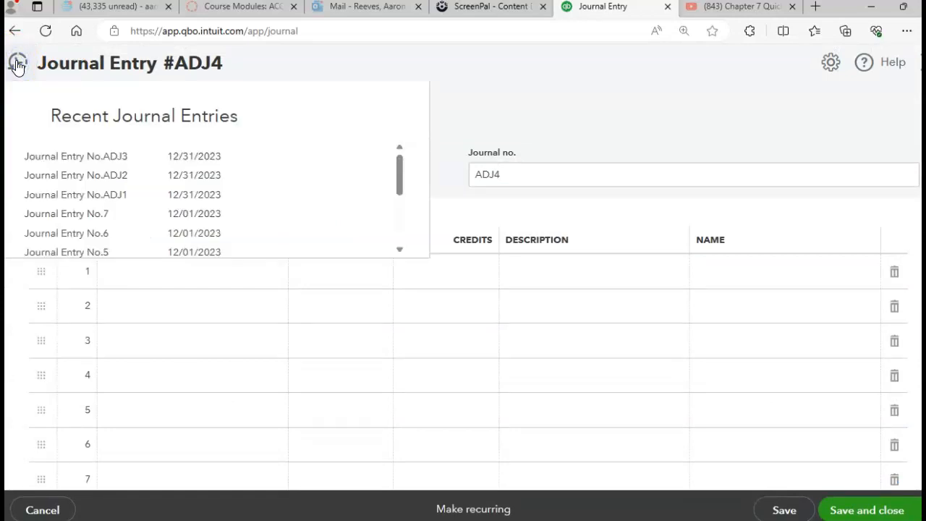
{"action": "left_click", "coordinate": [64, 201]}
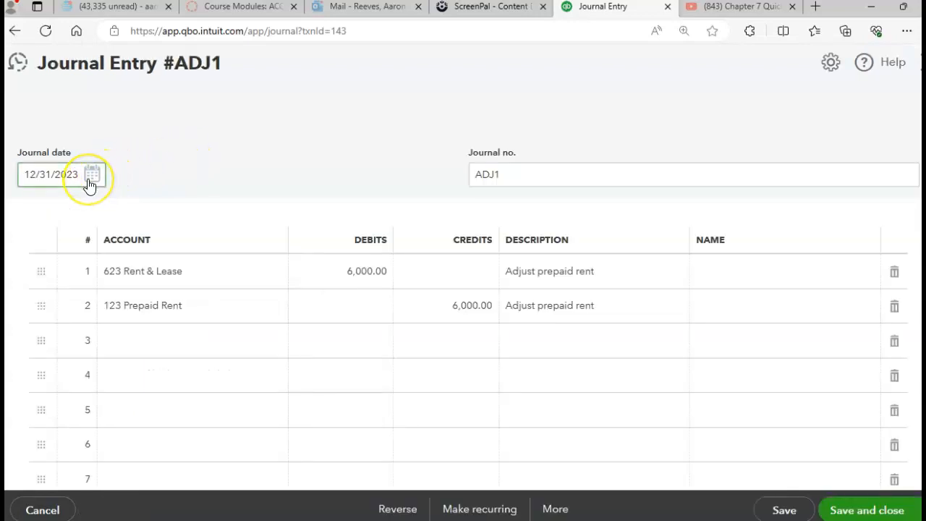
{"action": "left_click", "coordinate": [81, 178]}
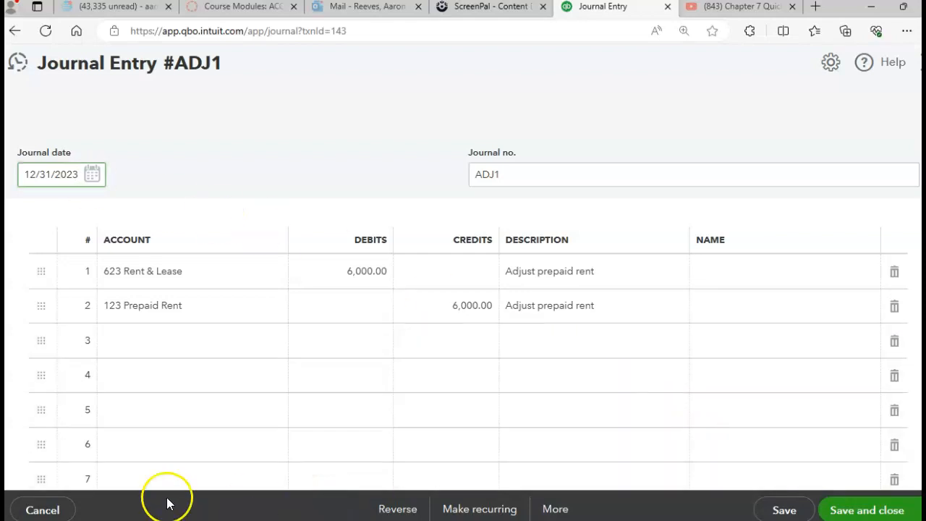
{"action": "left_click", "coordinate": [42, 508]}
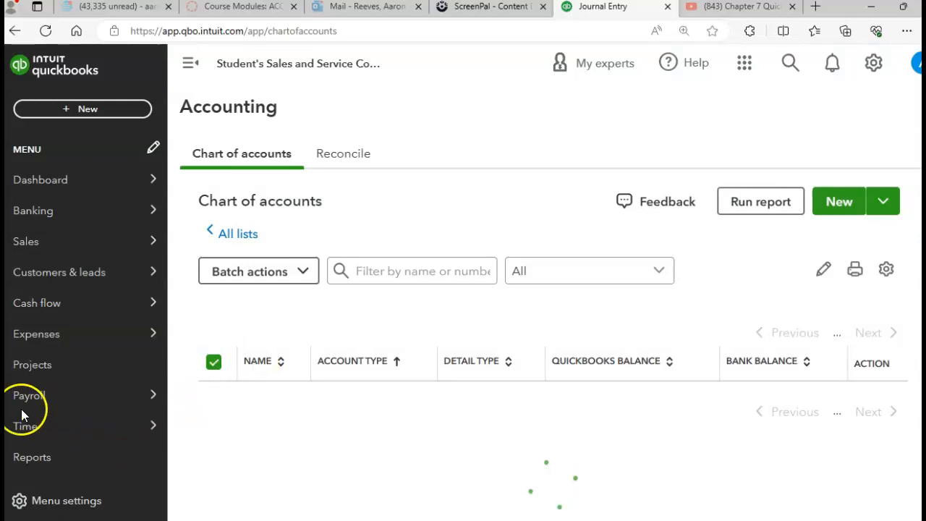
Go to the company's reports
{"action": "mouse_move", "coordinate": [9, 479]}
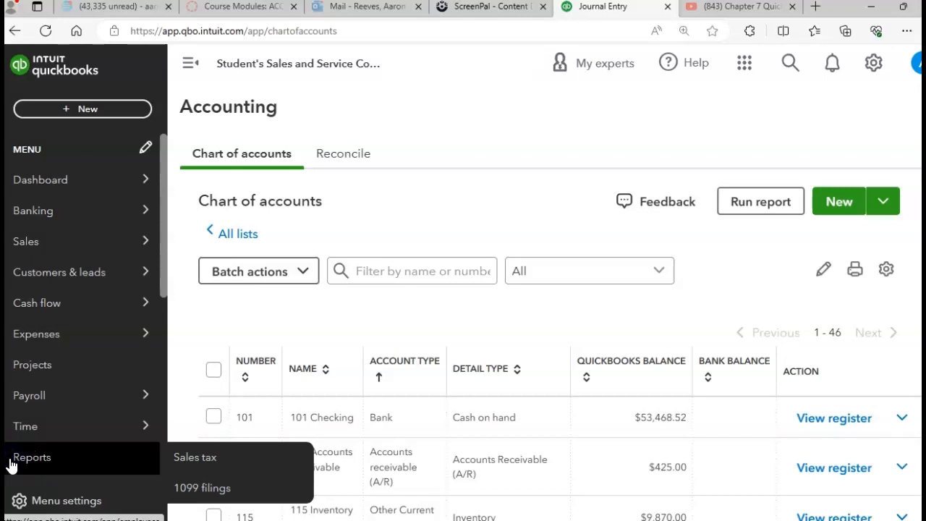
{"action": "left_click", "coordinate": [11, 465]}
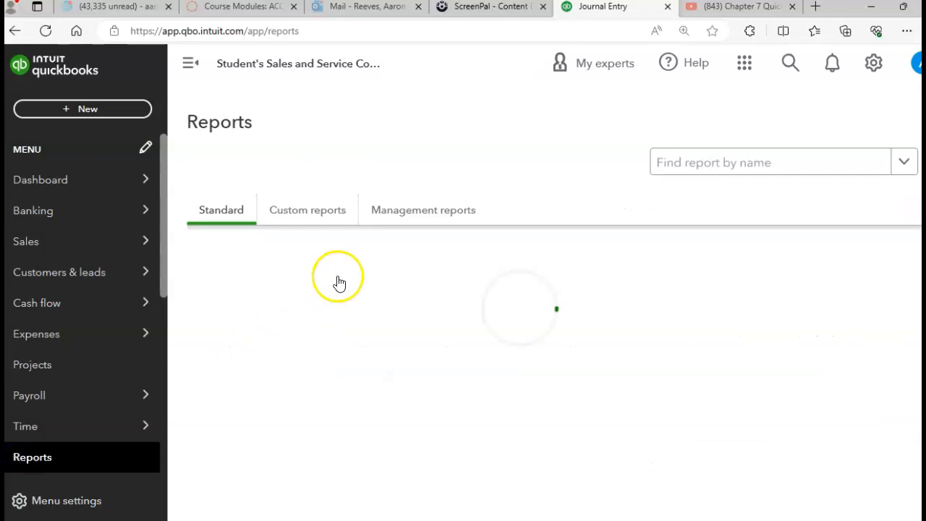
{"action": "left_click", "coordinate": [412, 215]}
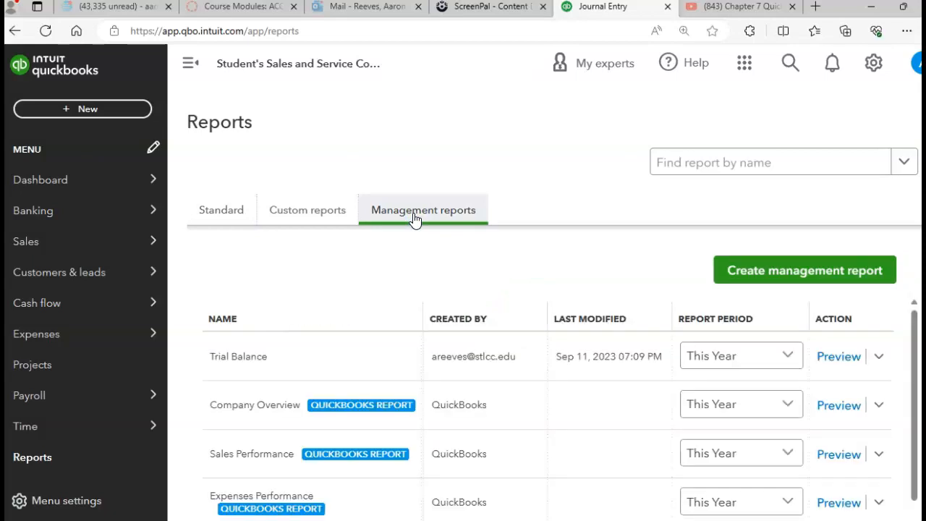
{"action": "left_click", "coordinate": [245, 361]}
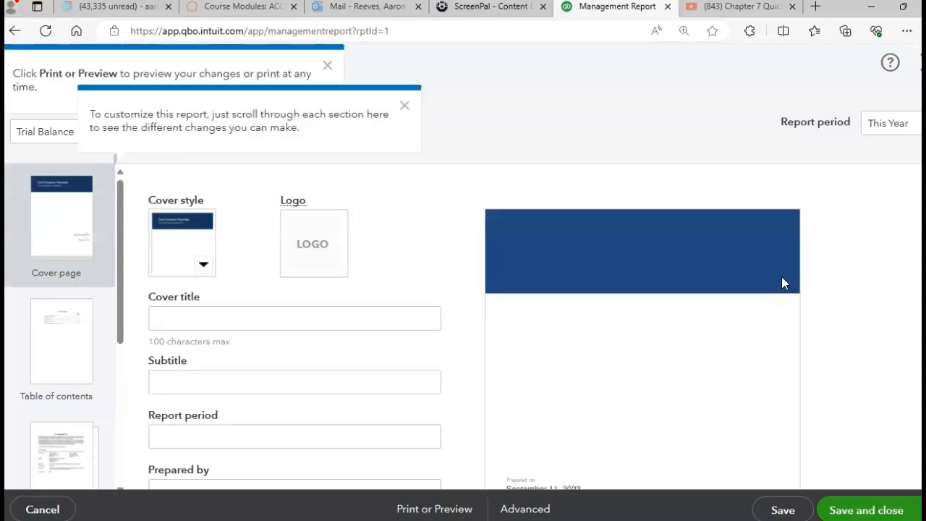
{"action": "left_click", "coordinate": [404, 106]}
{"action": "left_click", "coordinate": [326, 66]}
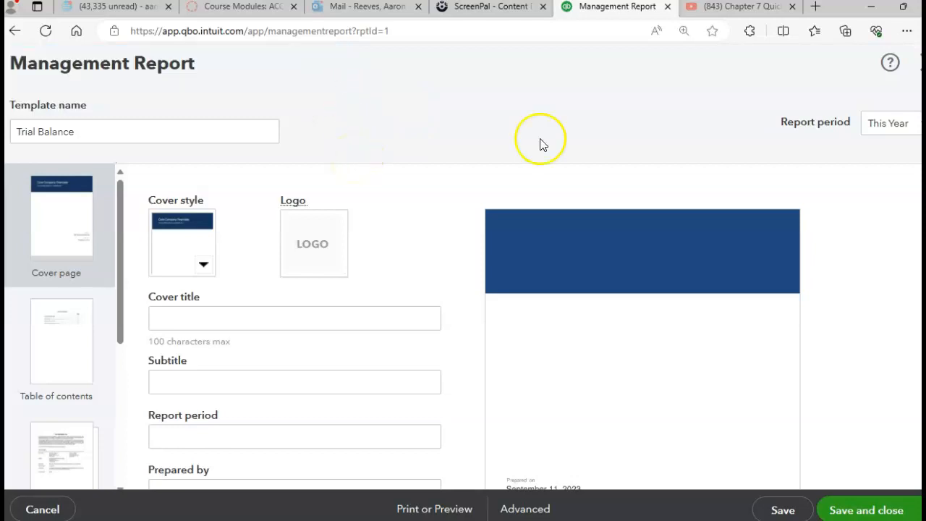
{"action": "left_click", "coordinate": [920, 63]}
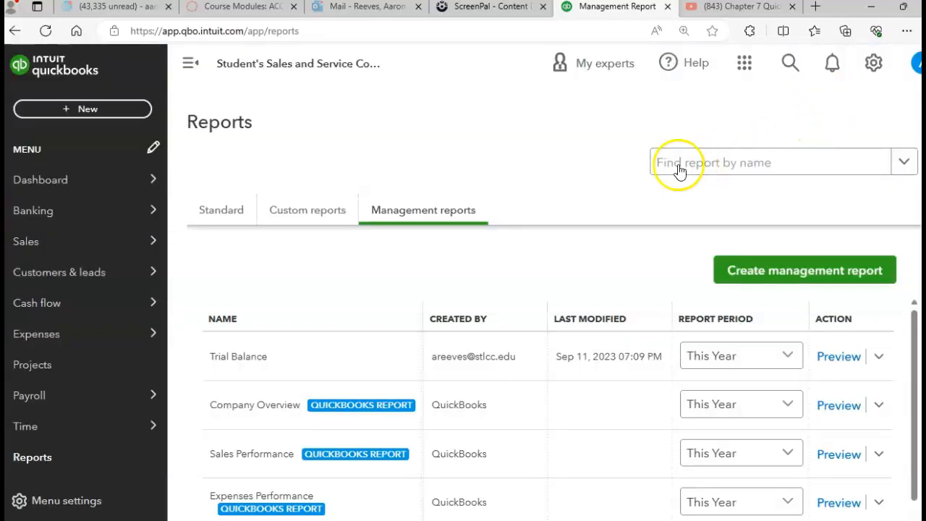
Find the Trial Balance report by name and open it
{"action": "left_click", "coordinate": [685, 168]}
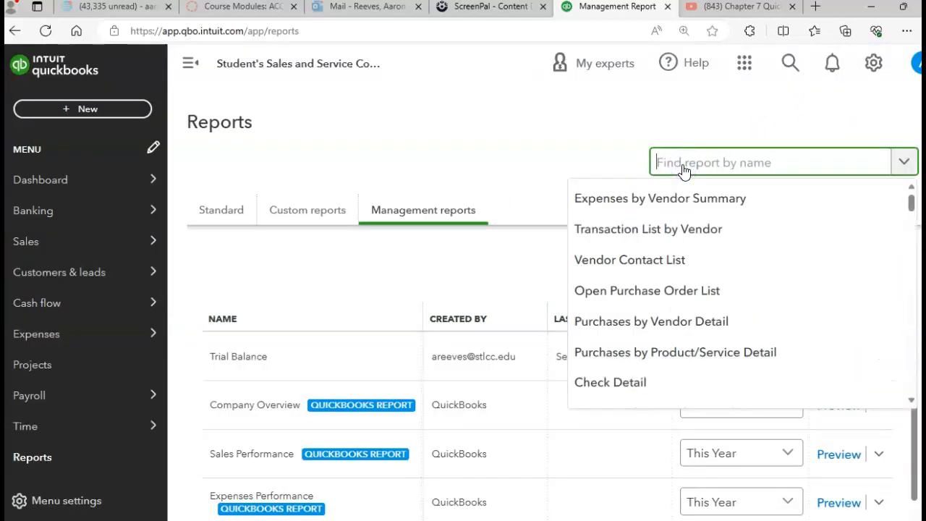
{"action": "type", "text": "tr"}
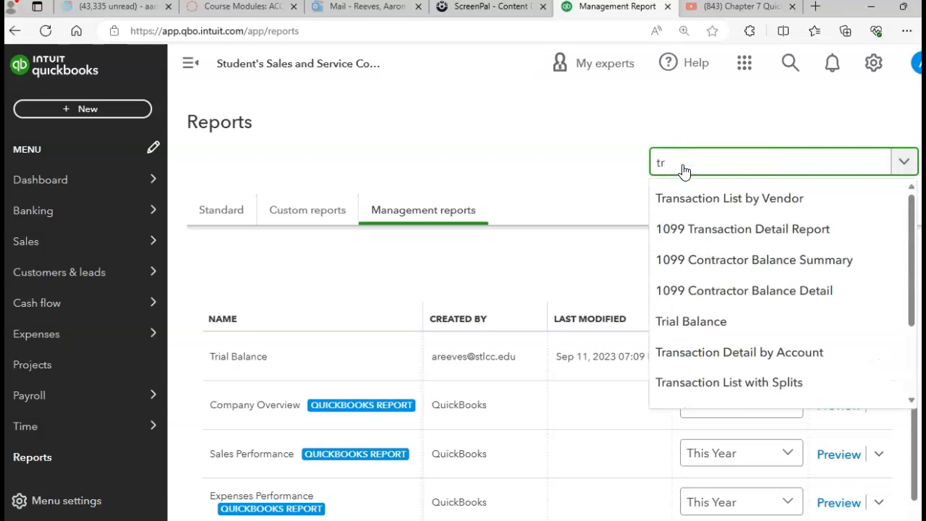
{"action": "left_click", "coordinate": [687, 318]}
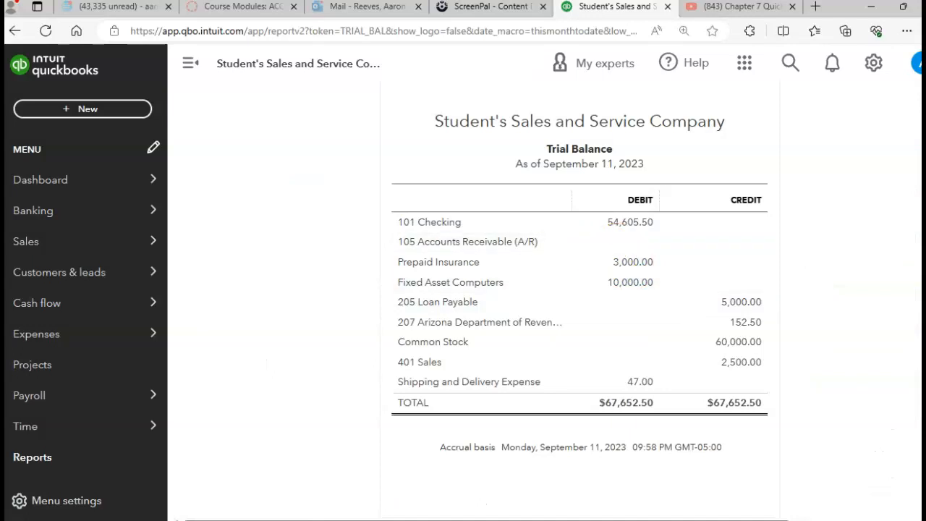
Set the Trial Balance report's end date to 12/31/2023 and run the report
{"action": "scroll", "coordinate": [544, 300], "scroll_direction": "up", "scroll_amount": 3}
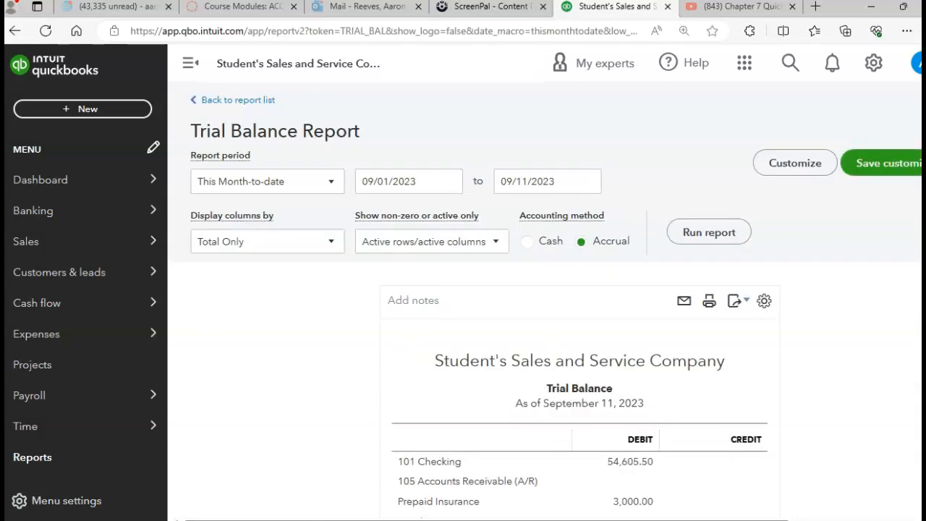
{"action": "left_click", "coordinate": [563, 180]}
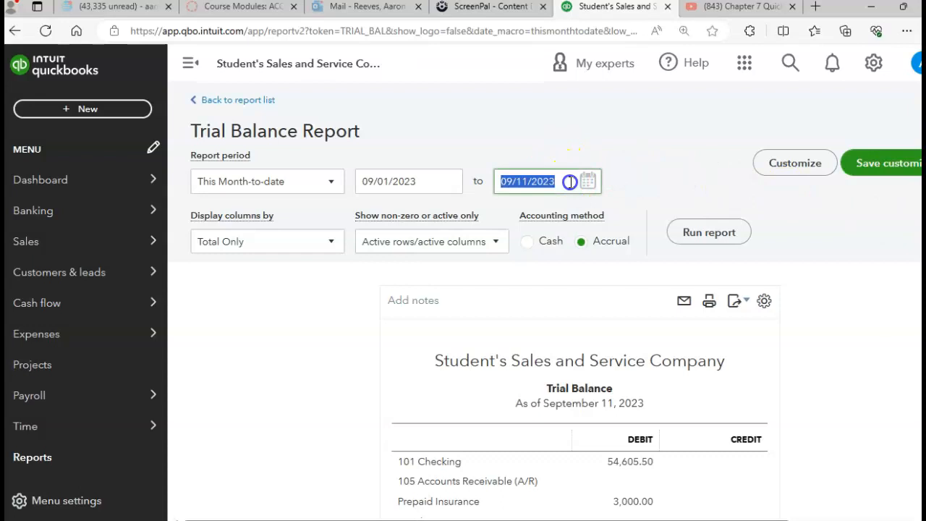
{"action": "left_click", "coordinate": [589, 182]}
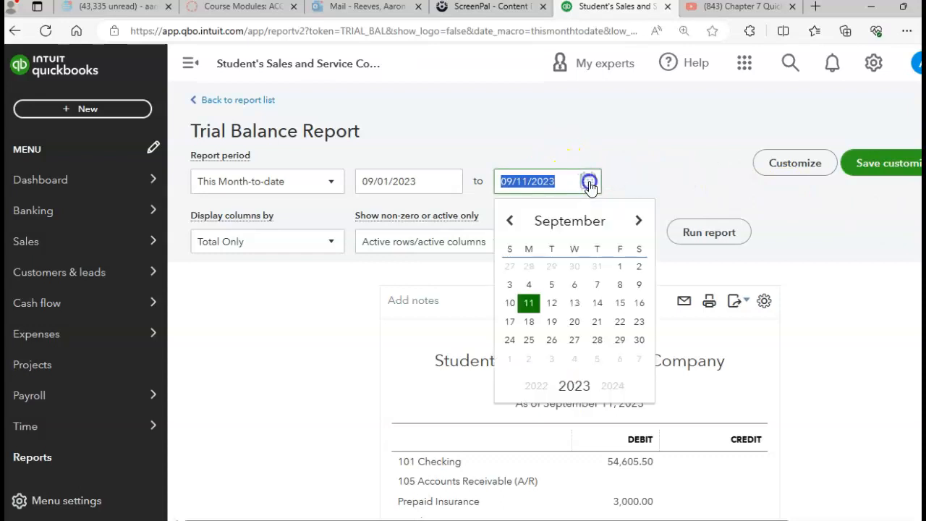
{"action": "left_click", "coordinate": [639, 223]}
{"action": "left_click", "coordinate": [639, 223]}
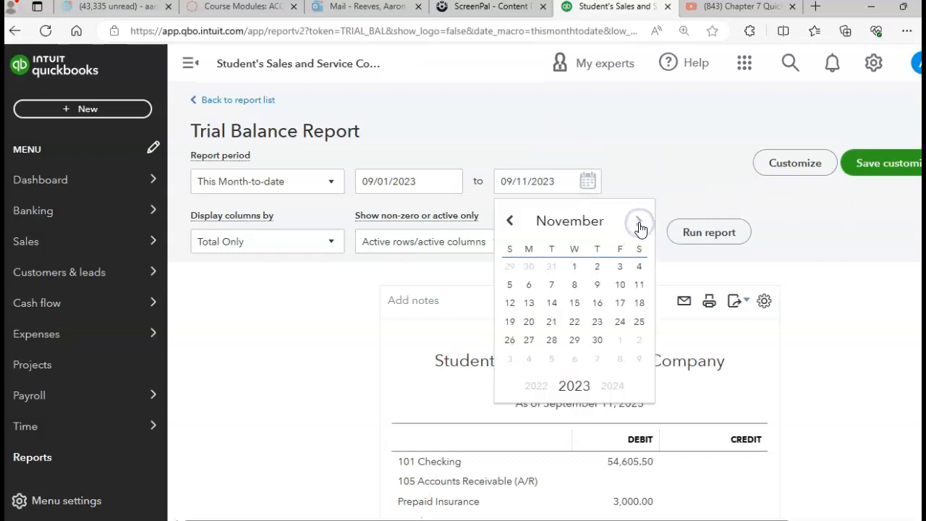
{"action": "left_click", "coordinate": [639, 224]}
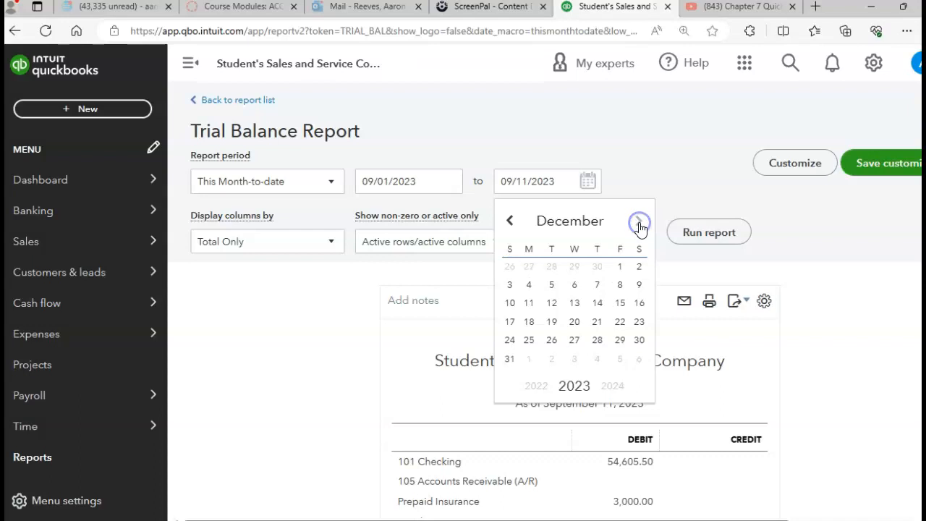
{"action": "left_click", "coordinate": [509, 359]}
{"action": "left_click", "coordinate": [724, 249]}
{"action": "left_click", "coordinate": [708, 232]}
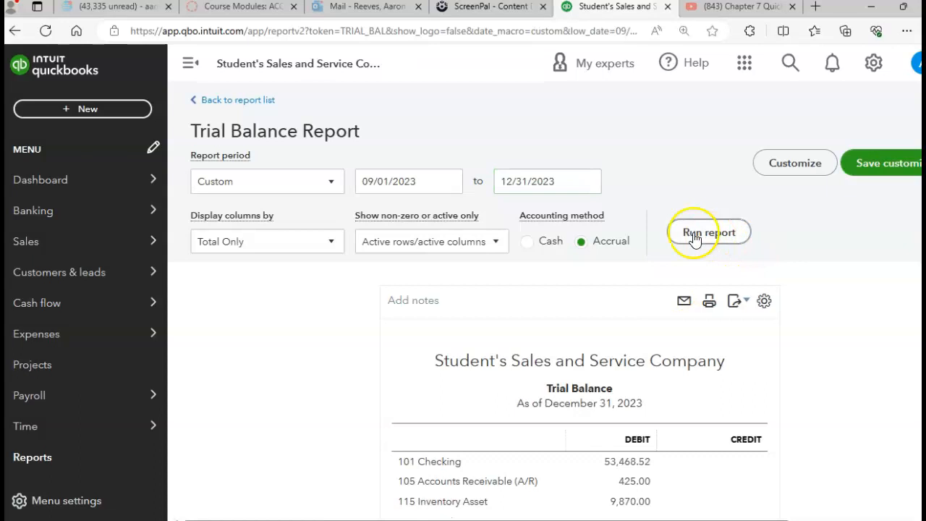
Review the account balances and the debit and credit totals in the trial balance
{"action": "scroll", "coordinate": [695, 234], "scroll_direction": "down", "scroll_amount": 3}
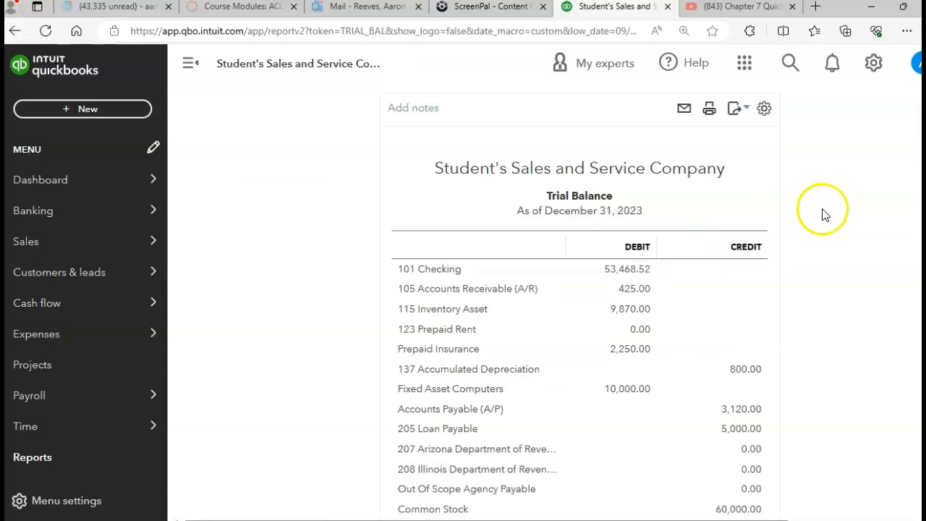
{"action": "scroll", "coordinate": [579, 311], "scroll_direction": "down", "scroll_amount": 6}
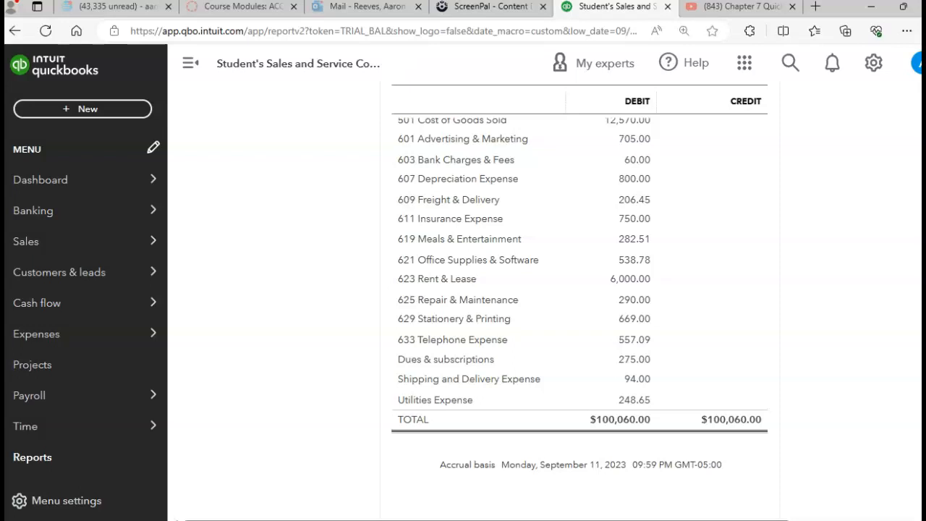
{"action": "scroll", "coordinate": [579, 301], "scroll_direction": "up", "scroll_amount": 6}
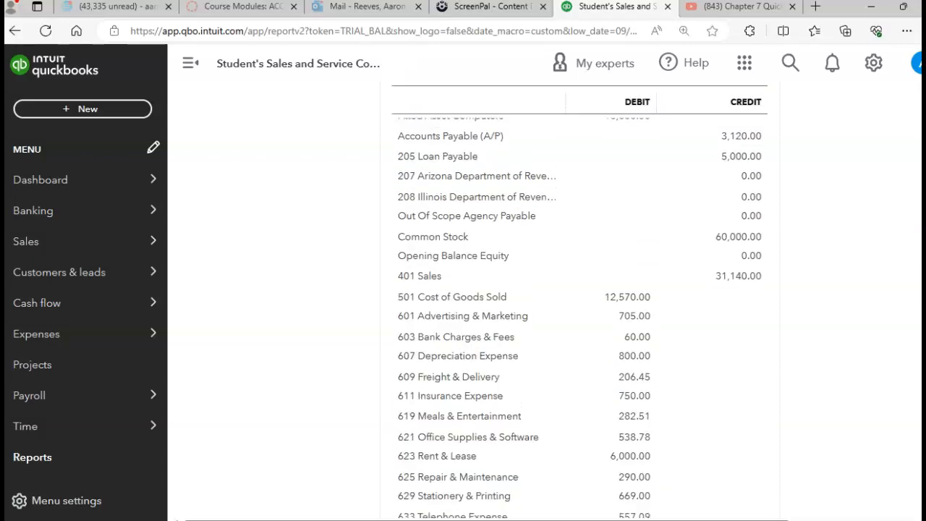
{"action": "scroll", "coordinate": [579, 301], "scroll_direction": "up", "scroll_amount": 2}
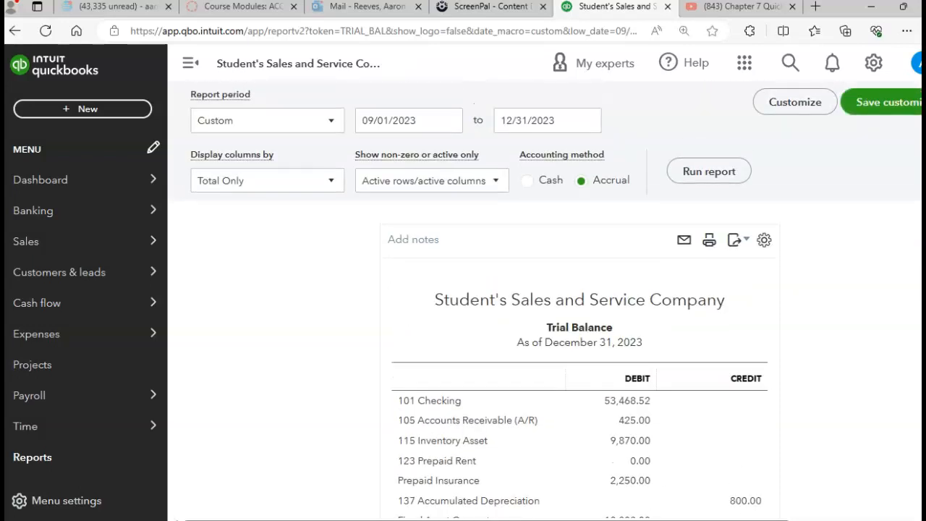
Look over the trial balance and run the report again for the period ending 12/31/2023
{"action": "scroll", "coordinate": [578, 301], "scroll_direction": "down", "scroll_amount": 1}
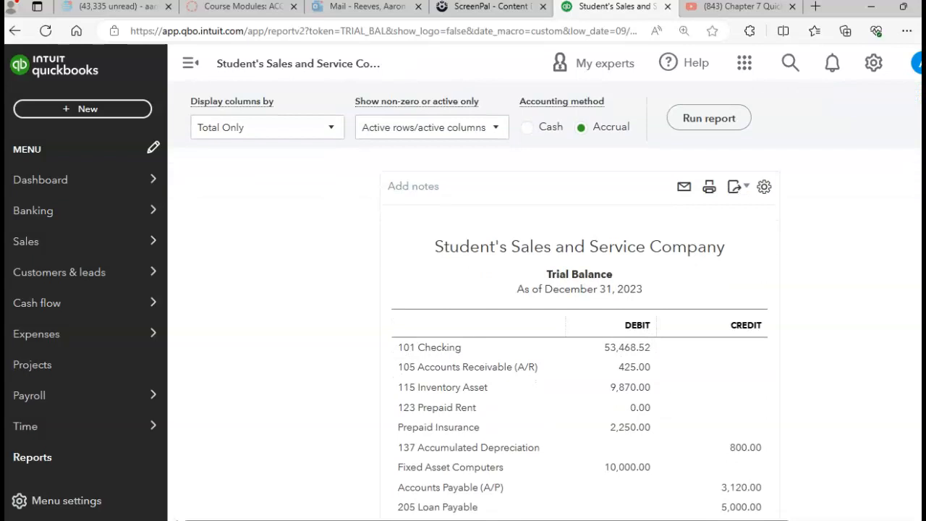
{"action": "scroll", "coordinate": [579, 301], "scroll_direction": "down", "scroll_amount": 1}
{"action": "scroll", "coordinate": [579, 301], "scroll_direction": "up", "scroll_amount": 2}
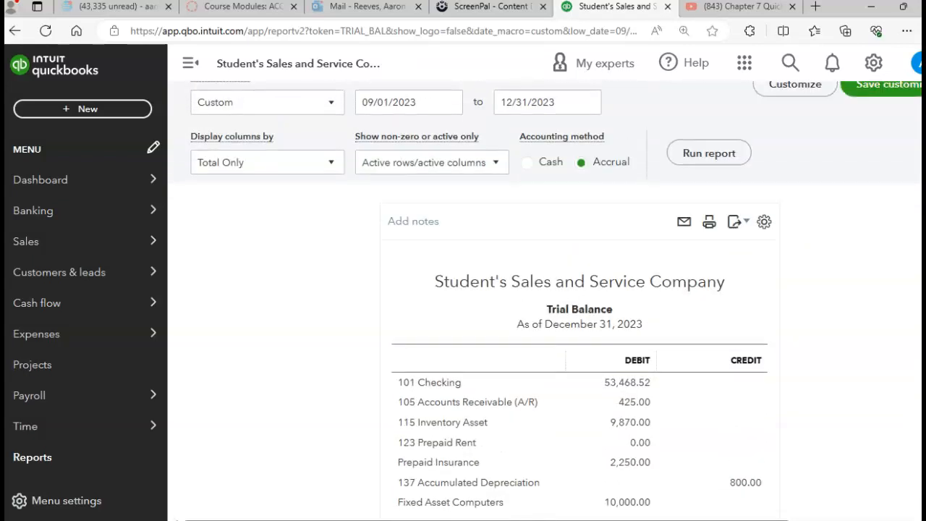
{"action": "left_click", "coordinate": [708, 157]}
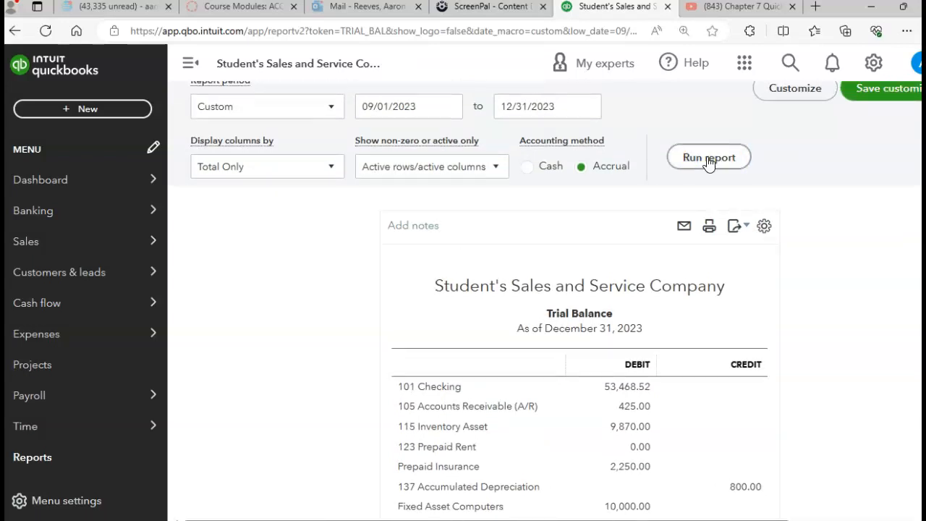
Change the report title to "Adjusted Trial Balance" in the report header
{"action": "scroll", "coordinate": [708, 161], "scroll_direction": "down", "scroll_amount": 2}
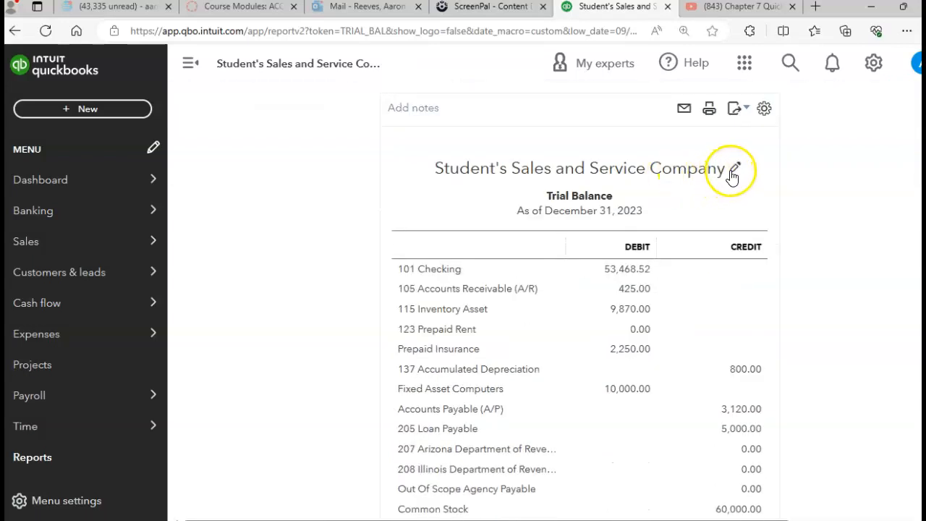
{"action": "left_click", "coordinate": [732, 174]}
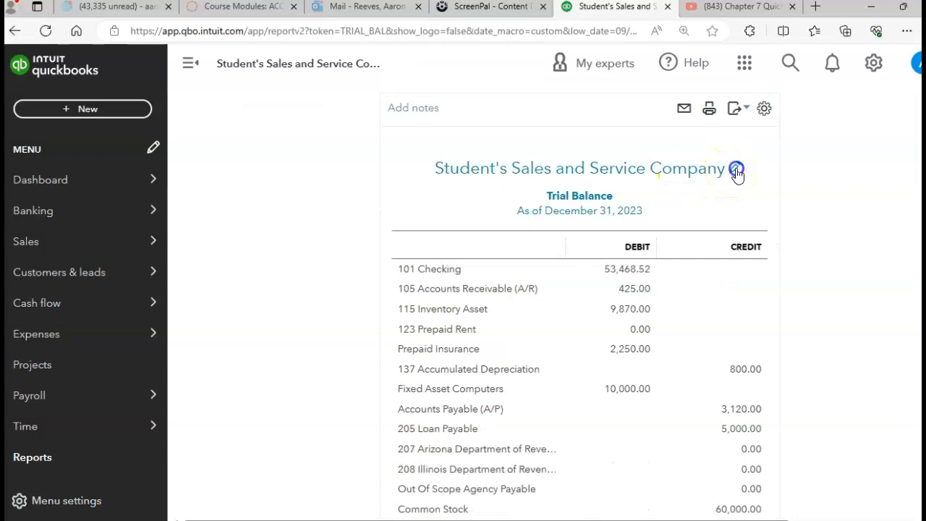
{"action": "left_click", "coordinate": [531, 193]}
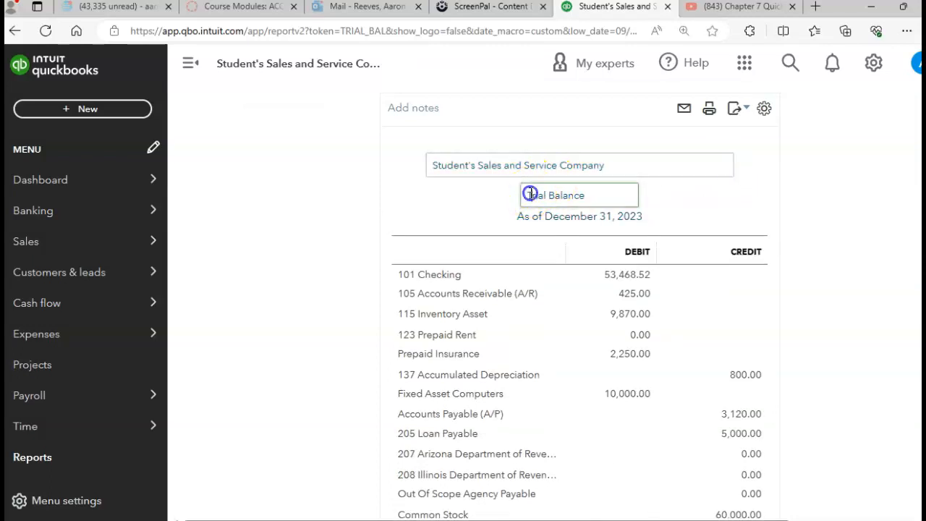
{"action": "type", "text": "Adjusted"}
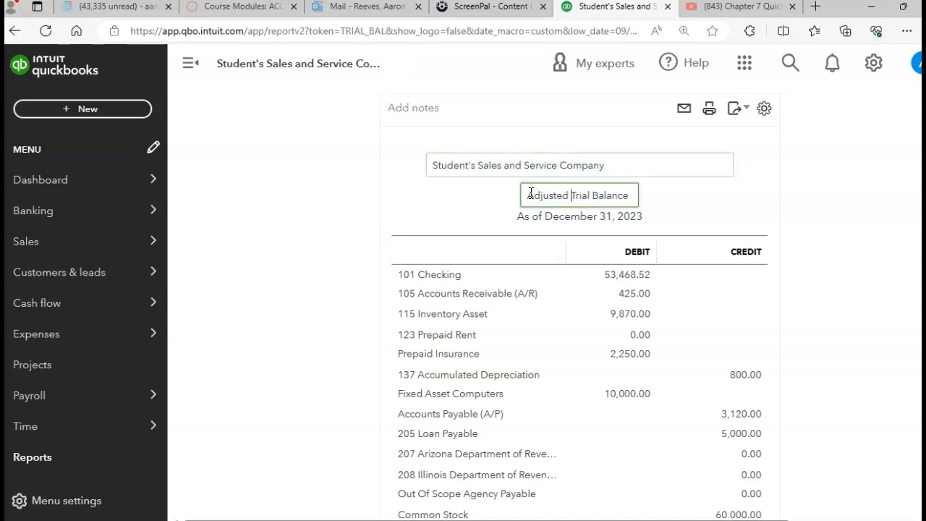
{"action": "left_click", "coordinate": [778, 185]}
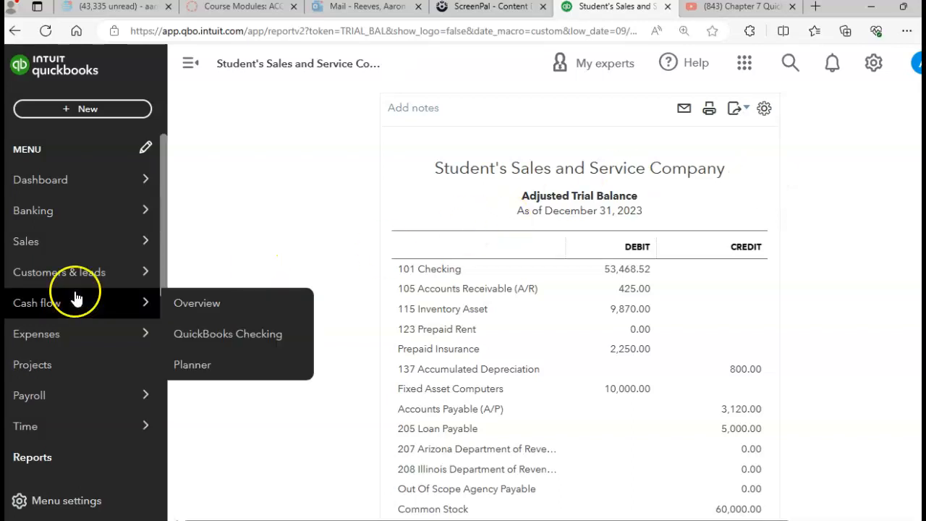
Return to the company's reports, find the Profit and Loss report by name and open it
{"action": "left_click", "coordinate": [22, 457]}
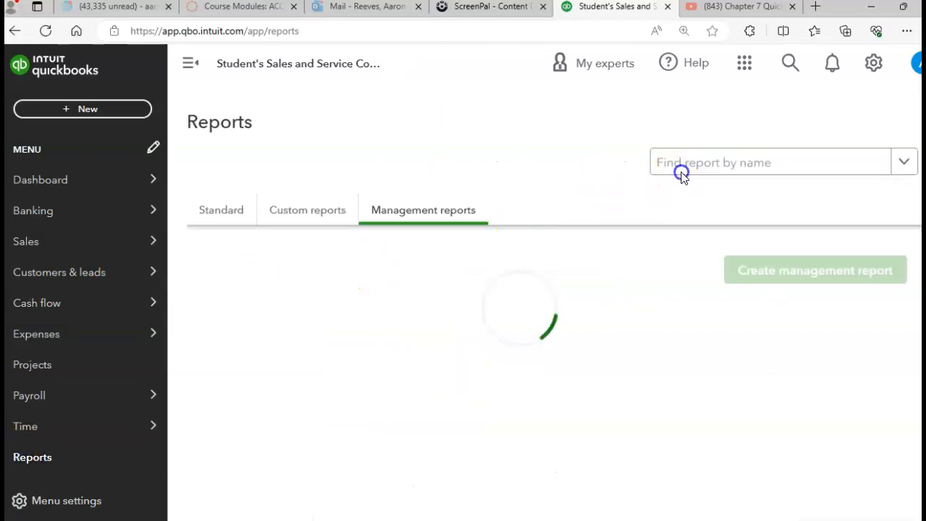
{"action": "left_click", "coordinate": [683, 169]}
{"action": "type", "text": "profit and"}
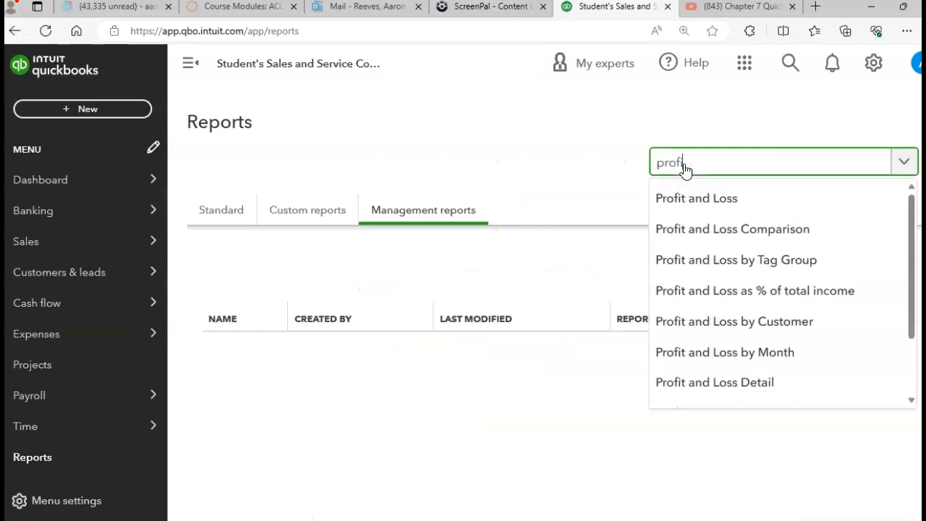
{"action": "key", "text": "BackSpace"}
{"action": "key", "text": "BackSpace"}
{"action": "key", "text": "BackSpace"}
{"action": "key", "text": "BackSpace"}
{"action": "key", "text": "BackSpace"}
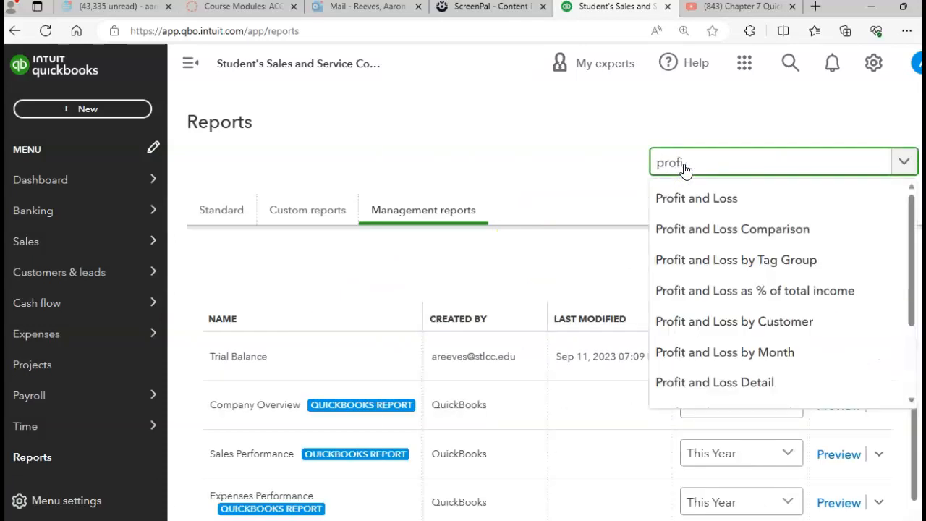
{"action": "left_click", "coordinate": [688, 198]}
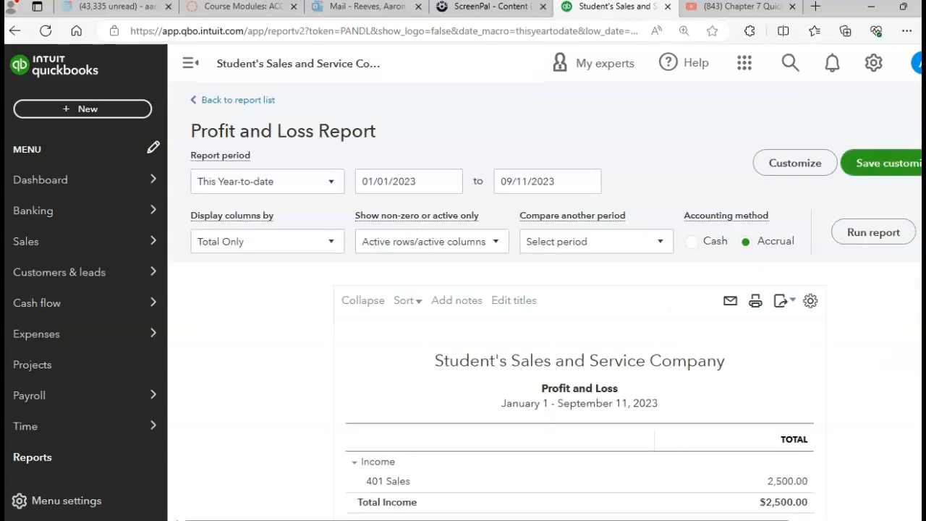
Set the Profit and Loss report's start date to 10/01/2023
{"action": "scroll", "coordinate": [542, 290], "scroll_direction": "down", "scroll_amount": 3}
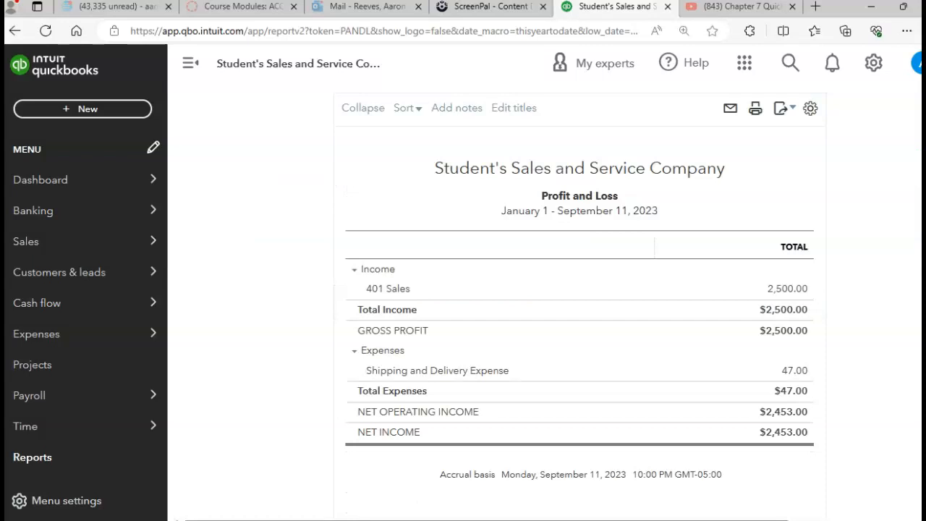
{"action": "scroll", "coordinate": [510, 154], "scroll_direction": "up", "scroll_amount": 3}
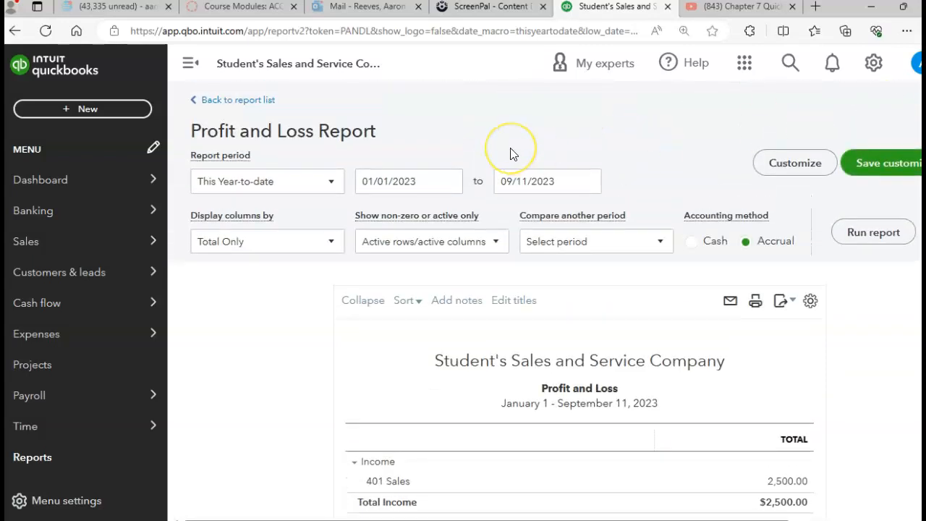
{"action": "left_click", "coordinate": [447, 183]}
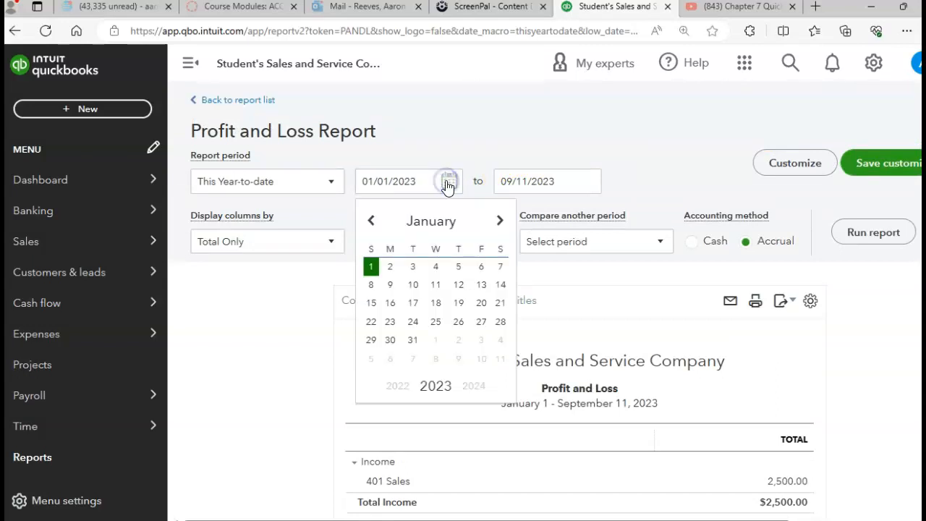
{"action": "left_click", "coordinate": [500, 222]}
{"action": "left_click", "coordinate": [500, 222]}
{"action": "left_click", "coordinate": [501, 223]}
{"action": "left_click", "coordinate": [501, 223]}
{"action": "left_click", "coordinate": [501, 223]}
{"action": "left_click", "coordinate": [501, 223]}
{"action": "left_click", "coordinate": [501, 223]}
{"action": "left_click", "coordinate": [501, 222]}
{"action": "left_click", "coordinate": [501, 223]}
{"action": "left_click", "coordinate": [370, 269]}
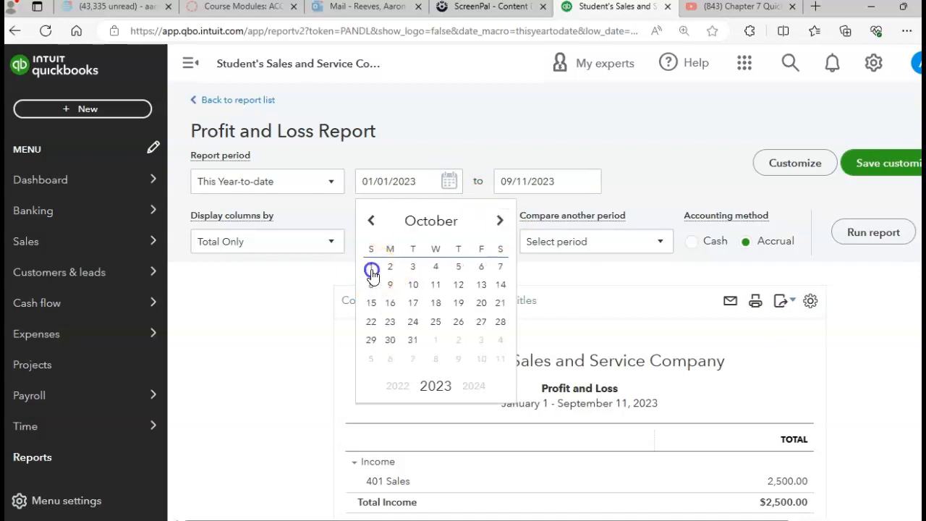
Set the Profit and Loss report's end date to 12/31/2023 and run the report
{"action": "left_click", "coordinate": [569, 182]}
{"action": "left_click", "coordinate": [590, 183]}
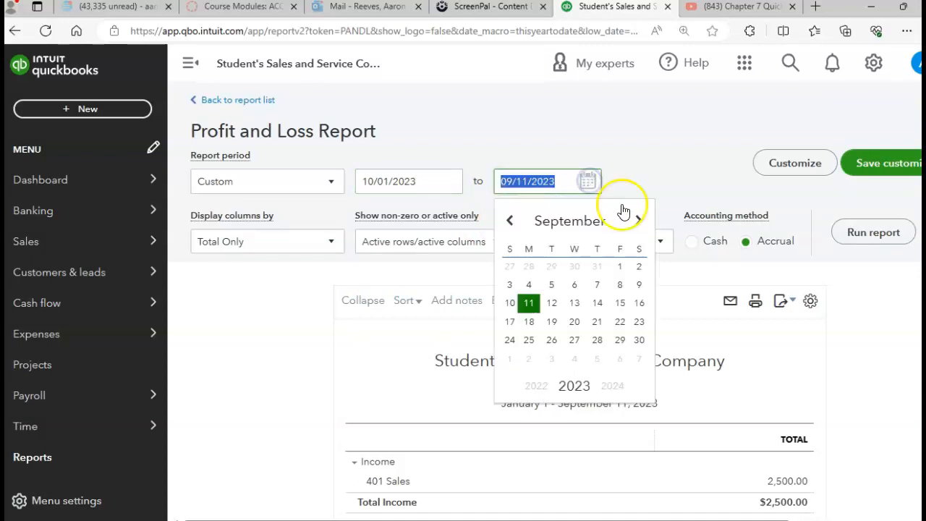
{"action": "left_click", "coordinate": [638, 221]}
{"action": "left_click", "coordinate": [639, 220]}
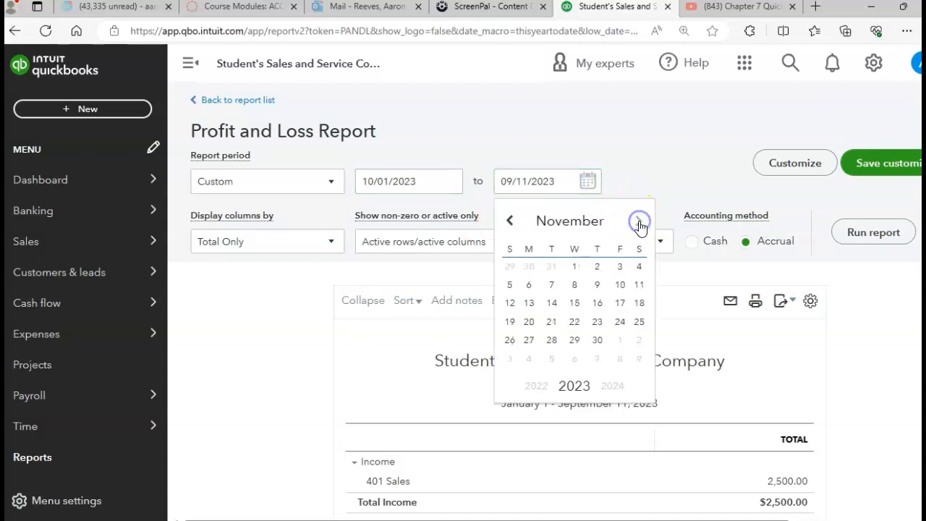
{"action": "left_click", "coordinate": [639, 220]}
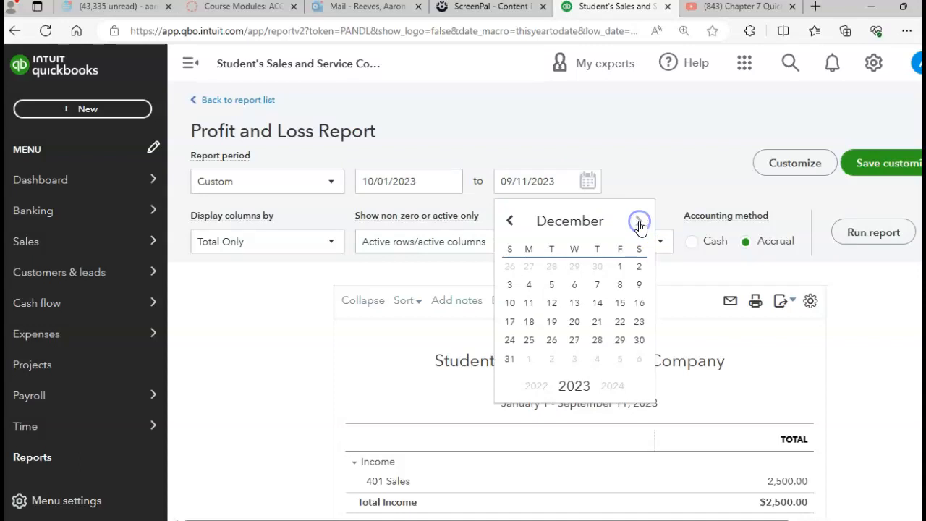
{"action": "left_click", "coordinate": [510, 359]}
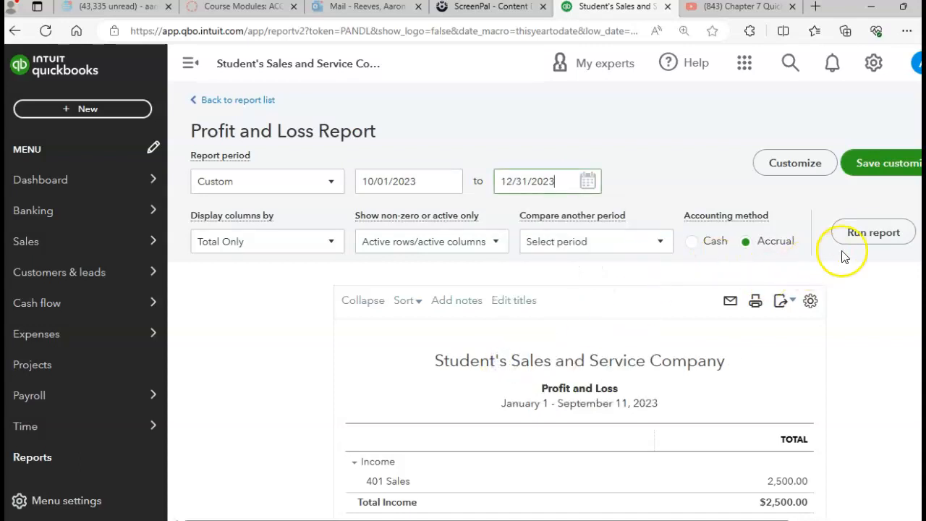
{"action": "left_click", "coordinate": [857, 235]}
Review the income, cost of goods sold, expenses and net income in the October to December 2023 Profit and Loss report
{"action": "scroll", "coordinate": [860, 240], "scroll_direction": "down", "scroll_amount": 3}
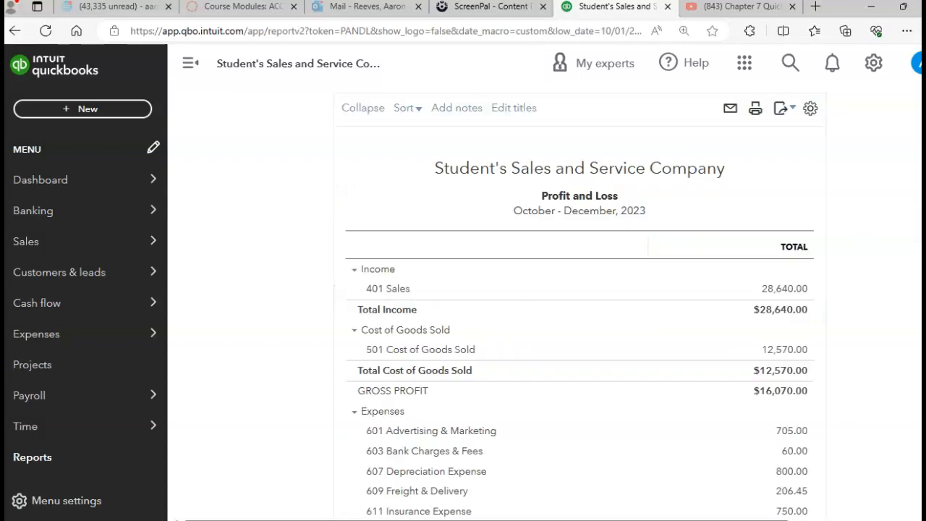
{"action": "scroll", "coordinate": [579, 304], "scroll_direction": "down", "scroll_amount": 6}
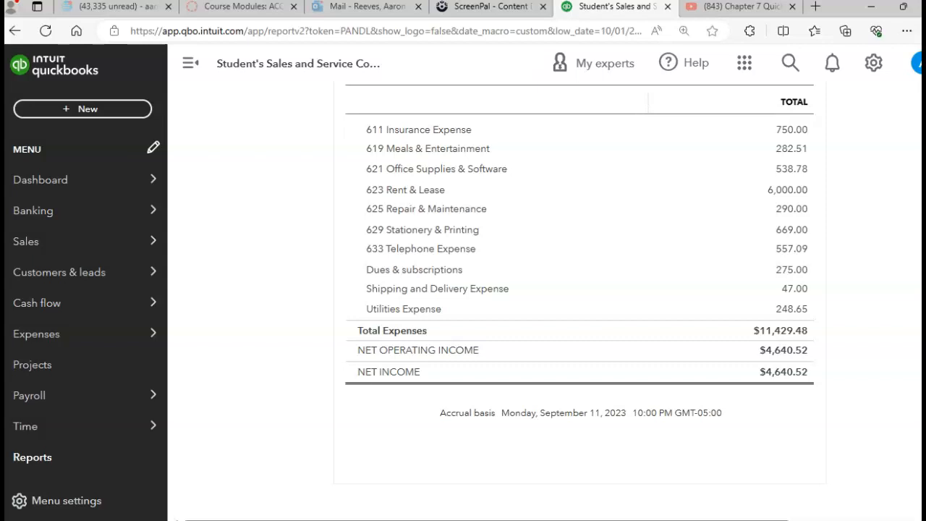
{"action": "scroll", "coordinate": [579, 302], "scroll_direction": "up", "scroll_amount": 3}
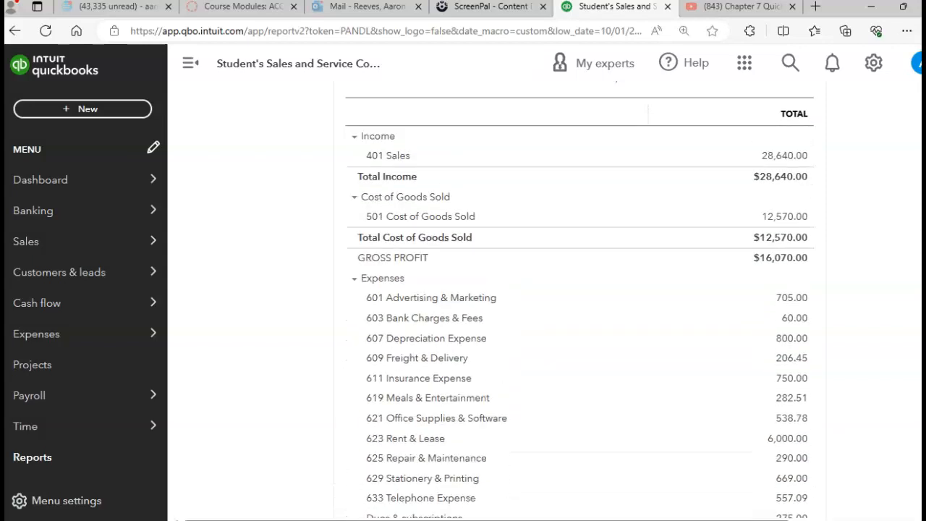
{"action": "scroll", "coordinate": [578, 302], "scroll_direction": "up", "scroll_amount": 3}
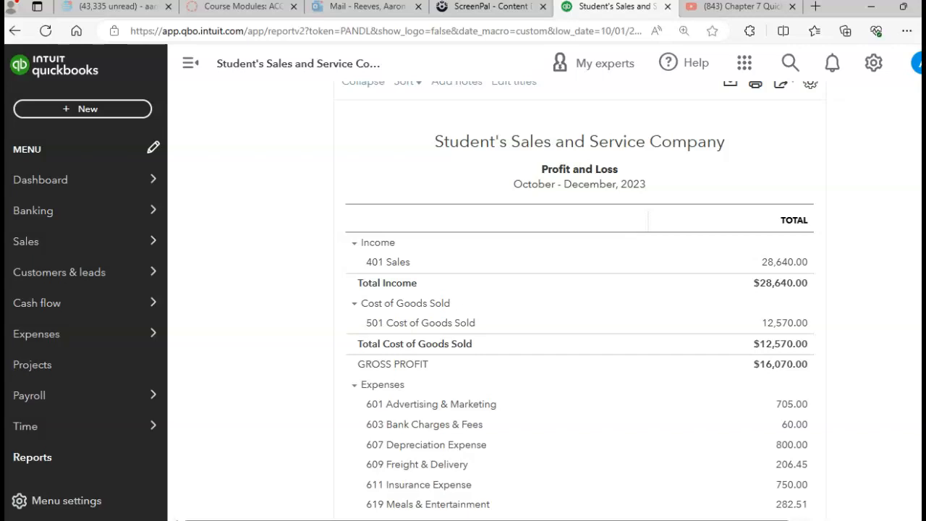
{"action": "scroll", "coordinate": [909, 175], "scroll_direction": "up", "scroll_amount": 3}
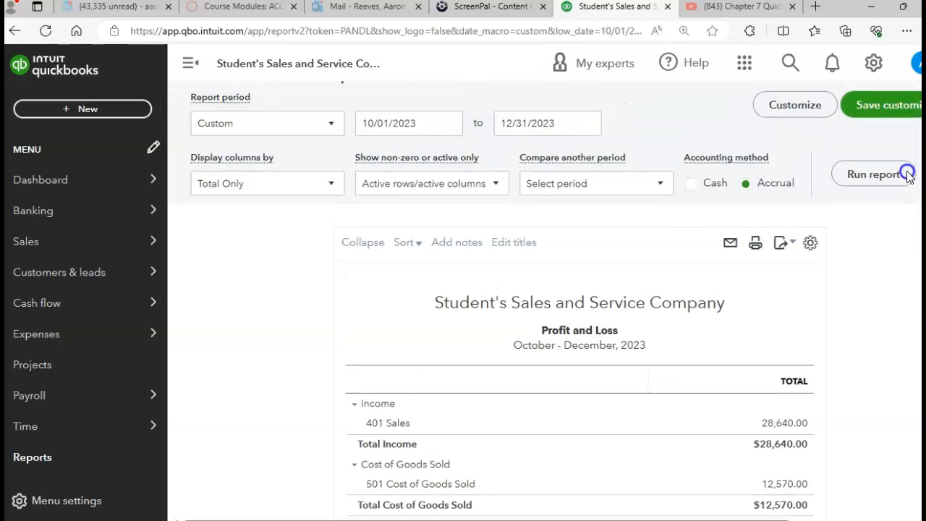
{"action": "scroll", "coordinate": [909, 176], "scroll_direction": "down", "scroll_amount": 1}
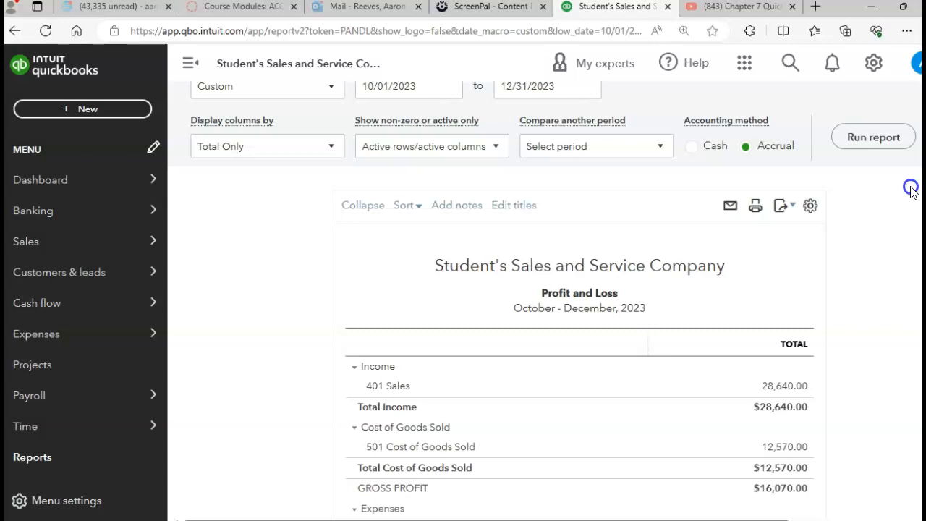
{"action": "scroll", "coordinate": [910, 189], "scroll_direction": "down", "scroll_amount": 3}
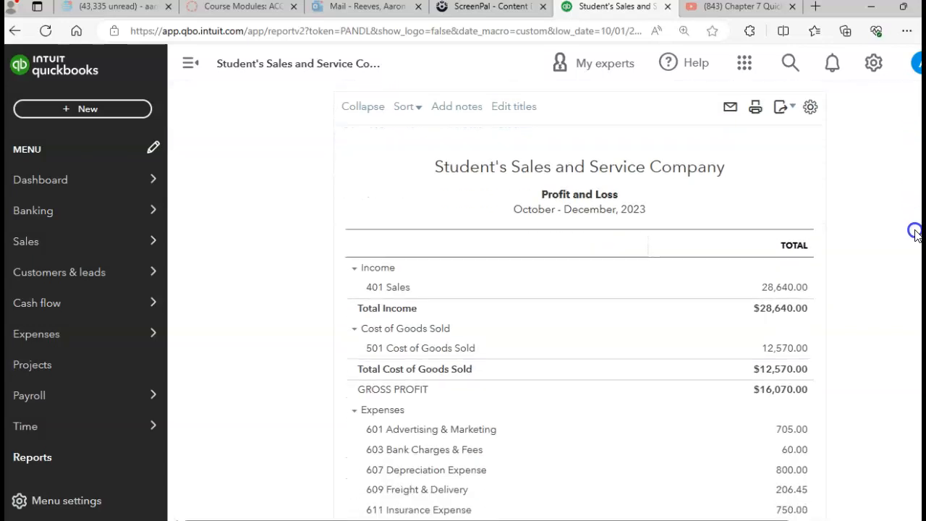
{"action": "scroll", "coordinate": [917, 257], "scroll_direction": "down", "scroll_amount": 4}
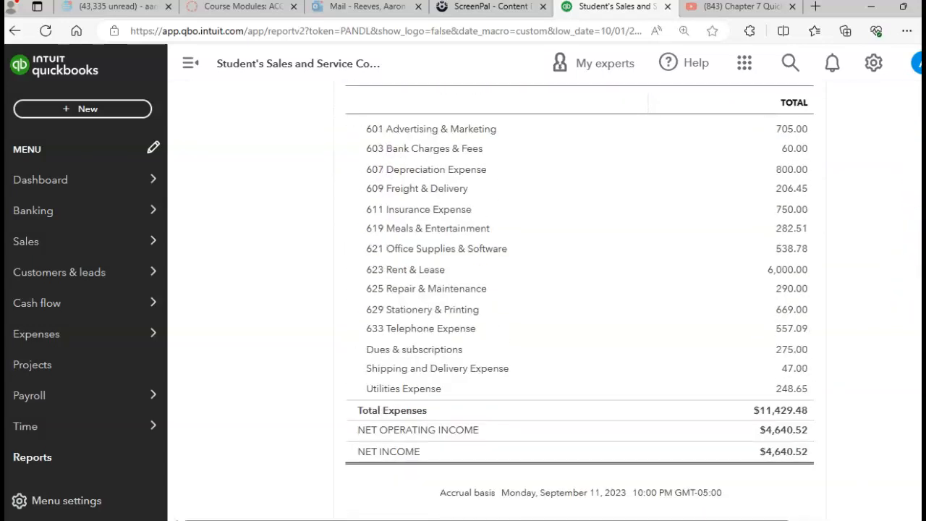
{"action": "scroll", "coordinate": [917, 238], "scroll_direction": "up", "scroll_amount": 5}
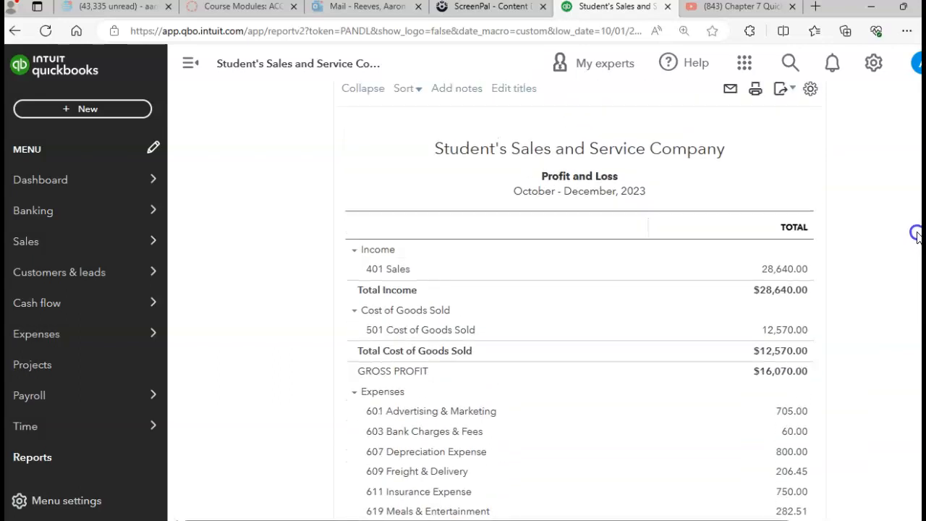
{"action": "scroll", "coordinate": [916, 235], "scroll_direction": "up", "scroll_amount": 1}
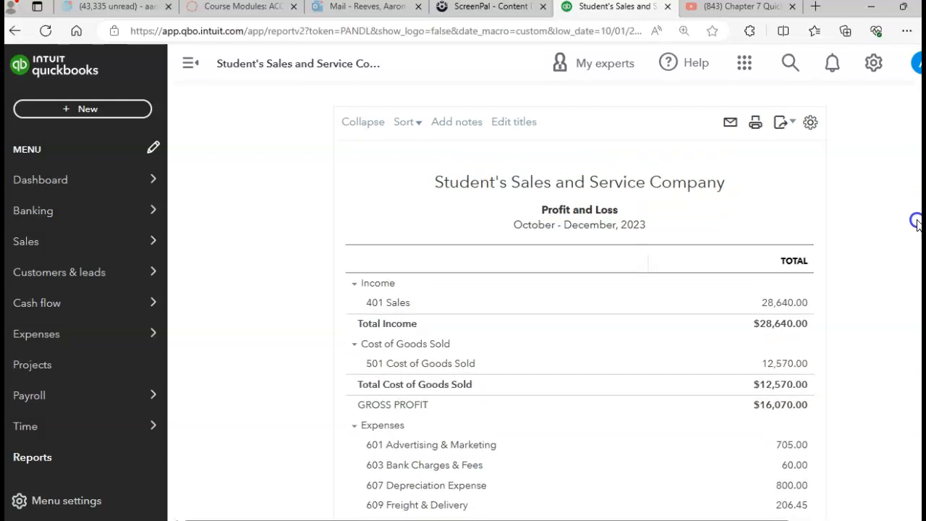
{"action": "scroll", "coordinate": [916, 222], "scroll_direction": "down", "scroll_amount": 2}
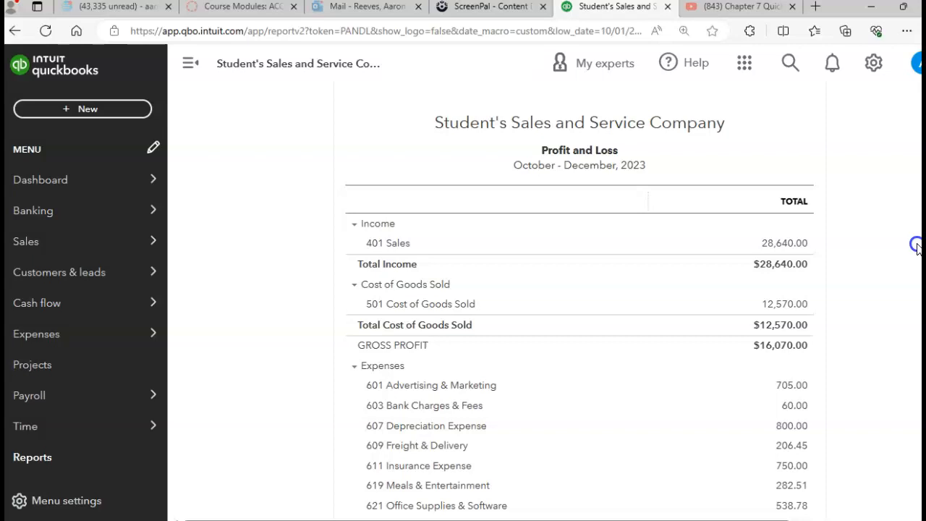
{"action": "scroll", "coordinate": [916, 246], "scroll_direction": "down", "scroll_amount": 3}
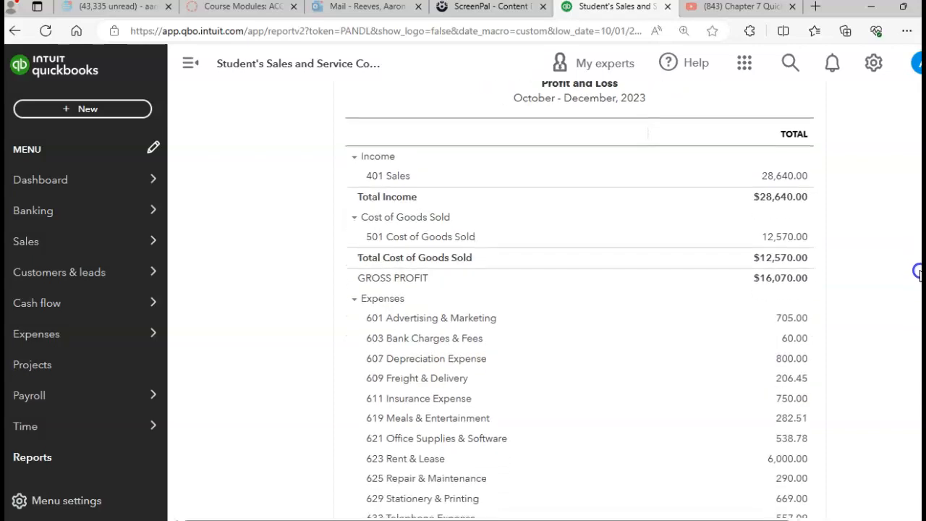
{"action": "scroll", "coordinate": [579, 296], "scroll_direction": "down", "scroll_amount": 3}
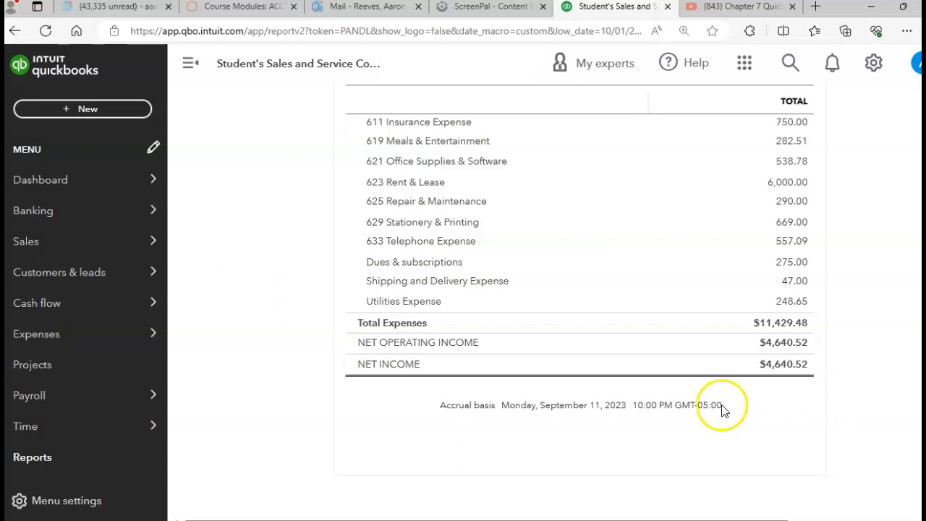
Open the Business overview of the company dashboard
{"action": "mouse_move", "coordinate": [59, 185]}
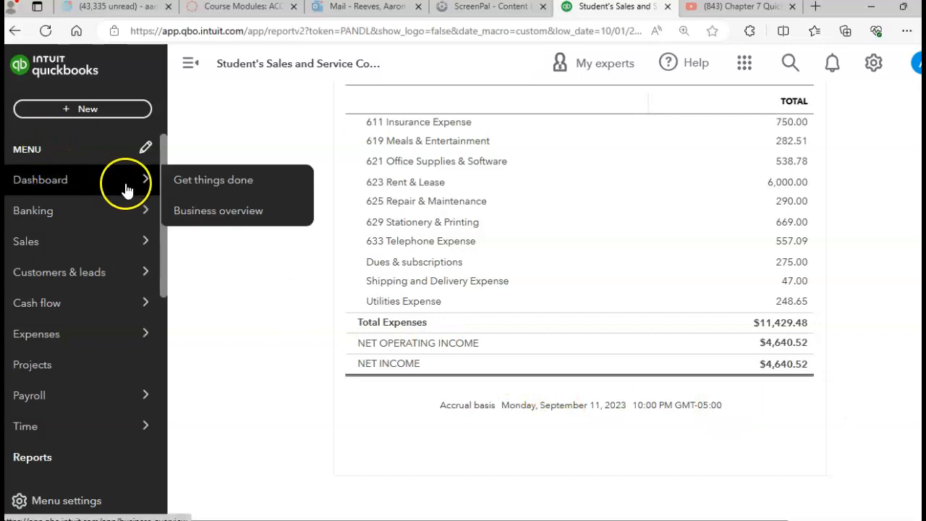
{"action": "left_click", "coordinate": [200, 222]}
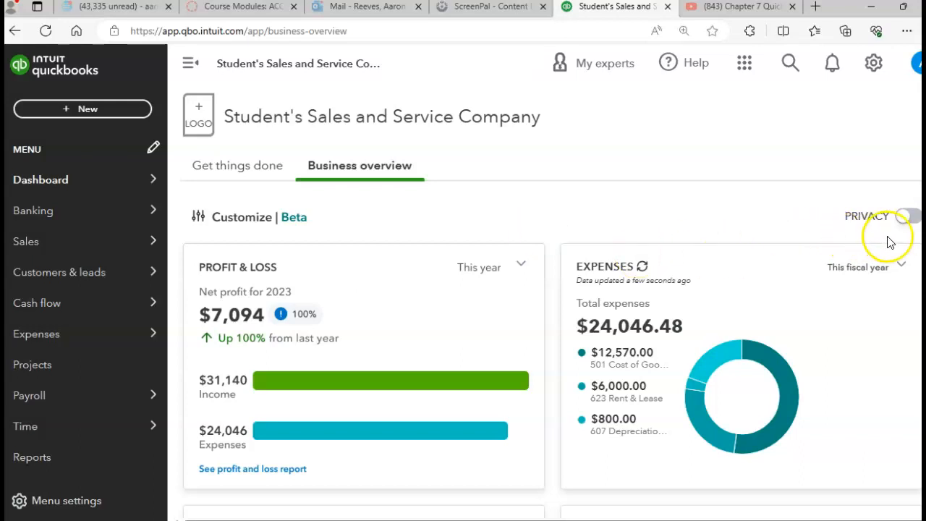
Review the profit and loss, expenses, invoices, bank accounts and sales summaries in the Business overview
{"action": "scroll", "coordinate": [902, 216], "scroll_direction": "down", "scroll_amount": 4}
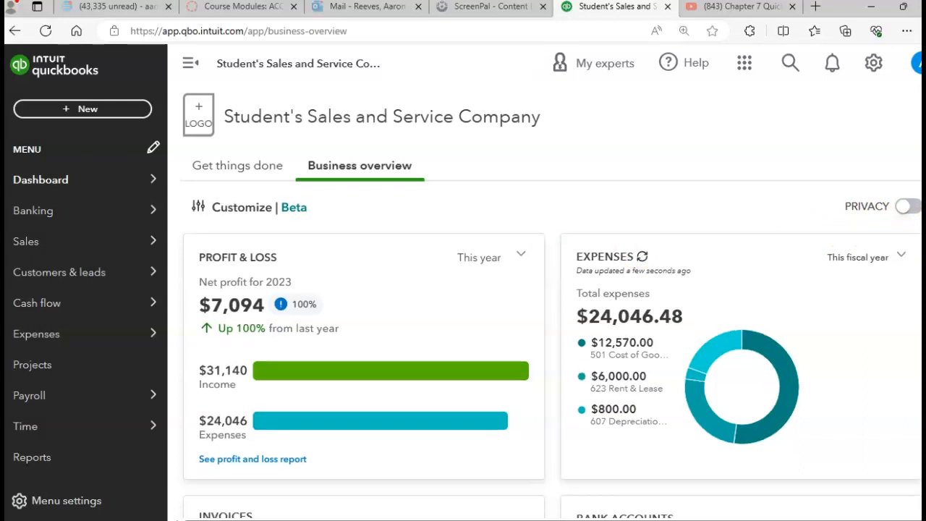
{"action": "scroll", "coordinate": [544, 351], "scroll_direction": "down", "scroll_amount": 2}
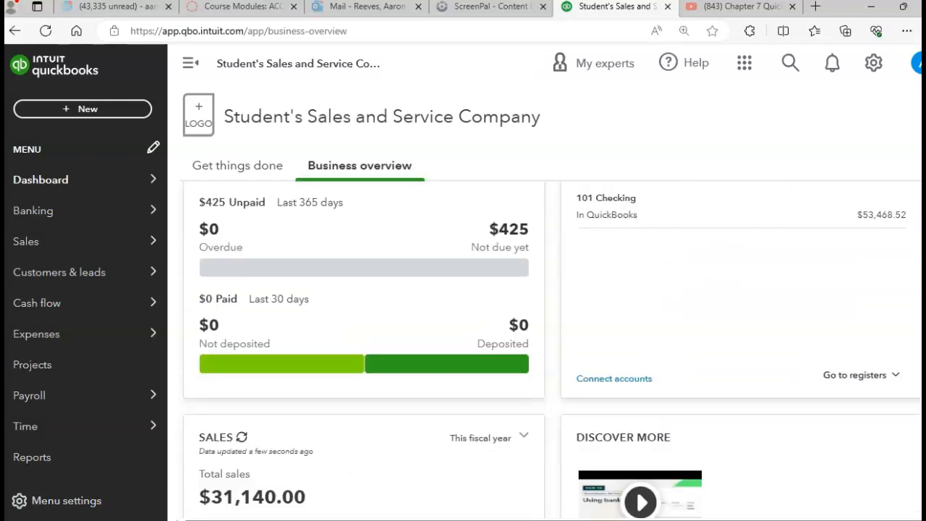
{"action": "scroll", "coordinate": [552, 352], "scroll_direction": "down", "scroll_amount": 3}
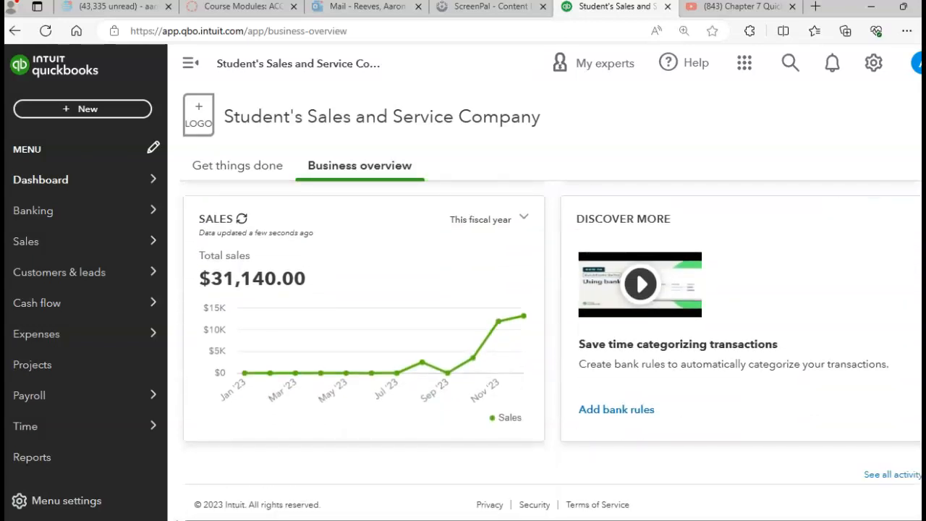
{"action": "scroll", "coordinate": [552, 352], "scroll_direction": "up", "scroll_amount": 3}
{"action": "scroll", "coordinate": [552, 352], "scroll_direction": "up", "scroll_amount": 4}
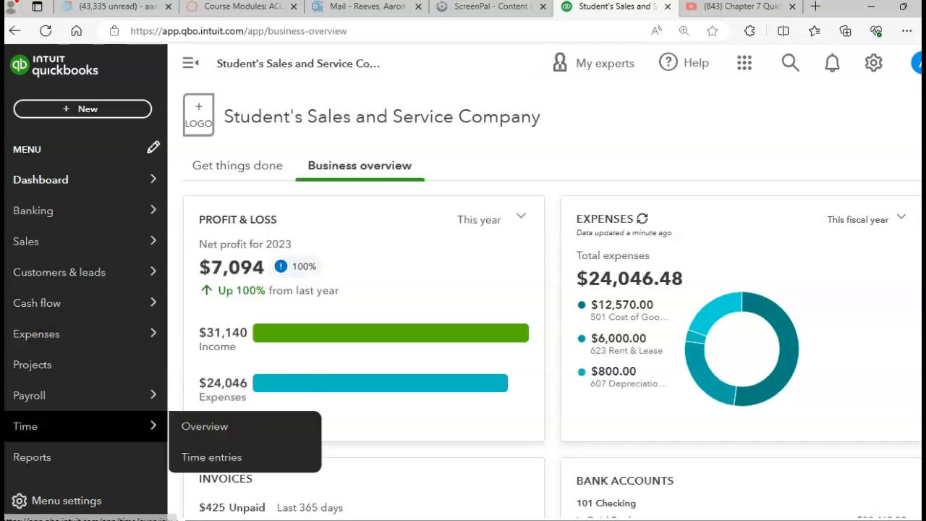
Find the Balance Sheet report by name among the company's reports and open it
{"action": "left_click", "coordinate": [14, 463]}
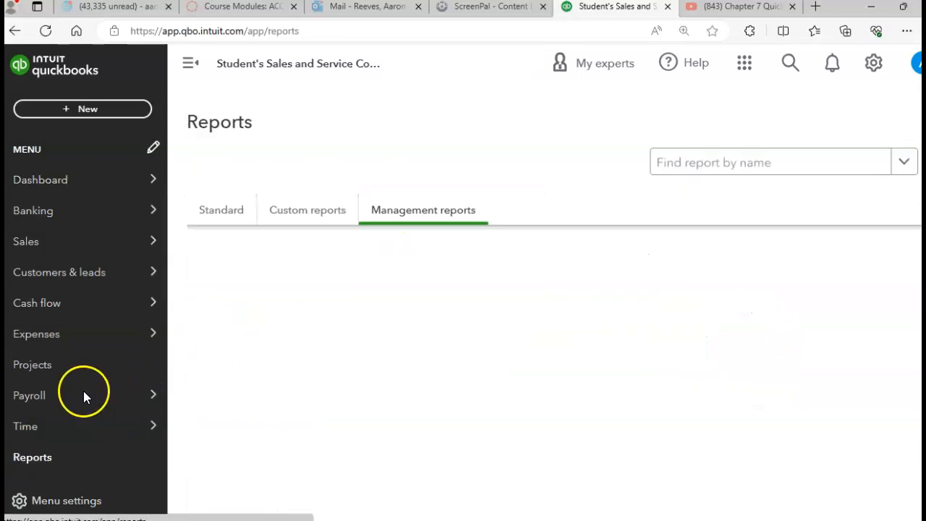
{"action": "left_click", "coordinate": [674, 163]}
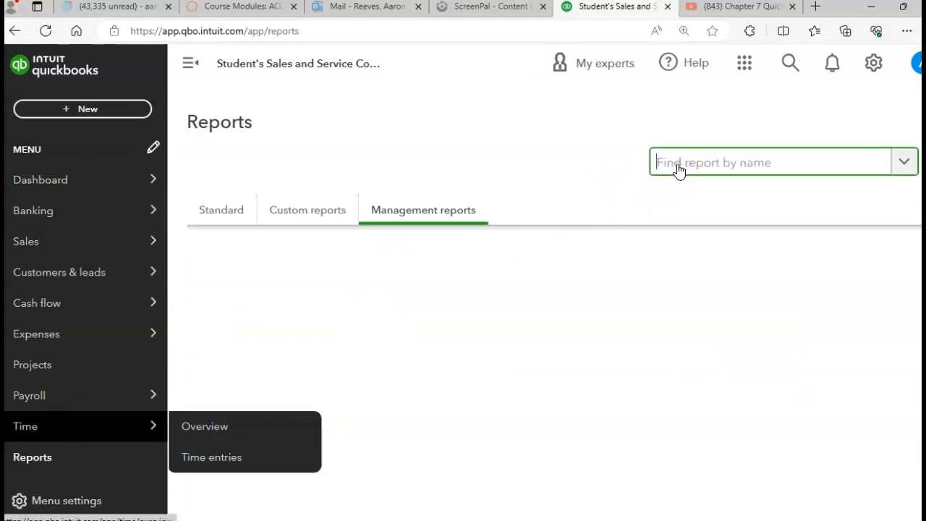
{"action": "type", "text": "BalNCE"}
{"action": "left_click", "coordinate": [679, 239]}
{"action": "key", "text": "BackSpace"}
{"action": "key", "text": "BackSpace"}
{"action": "key", "text": "BackSpace"}
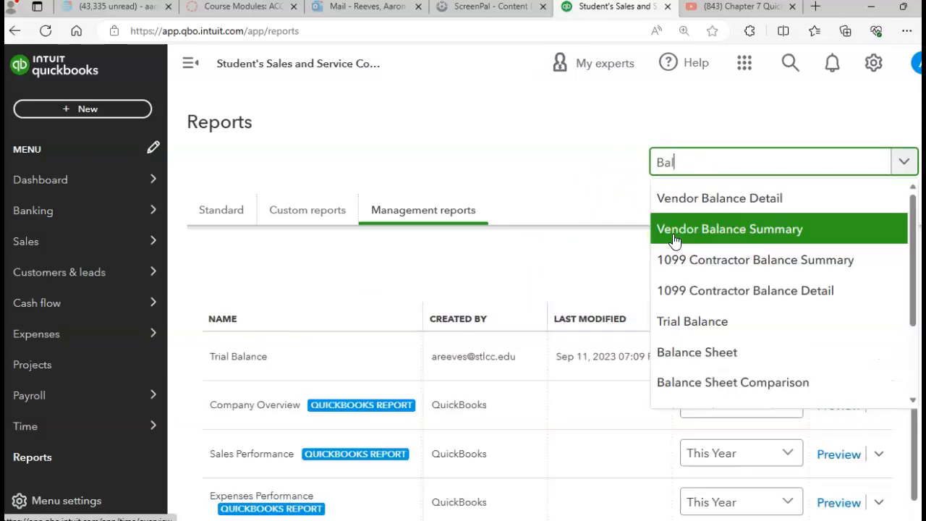
{"action": "type", "text": "ANC"}
{"action": "left_click", "coordinate": [577, 192]}
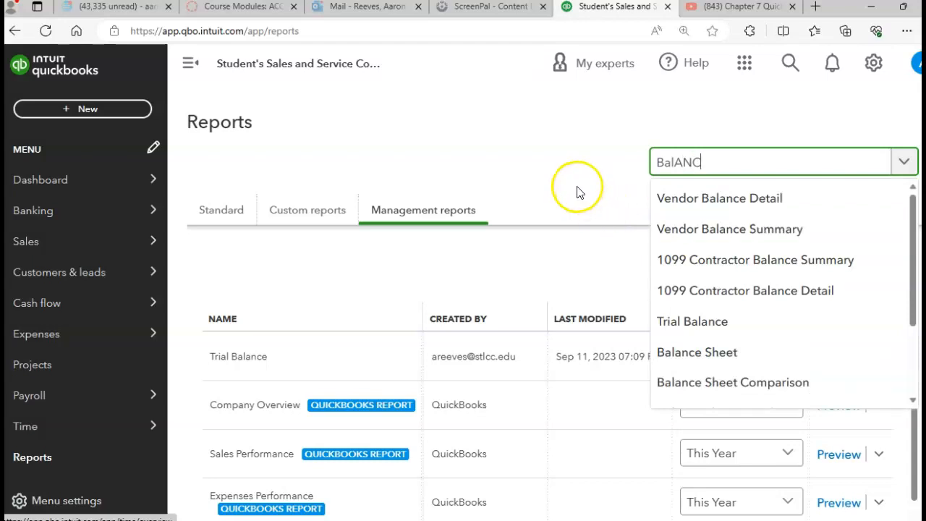
{"action": "left_click", "coordinate": [722, 354]}
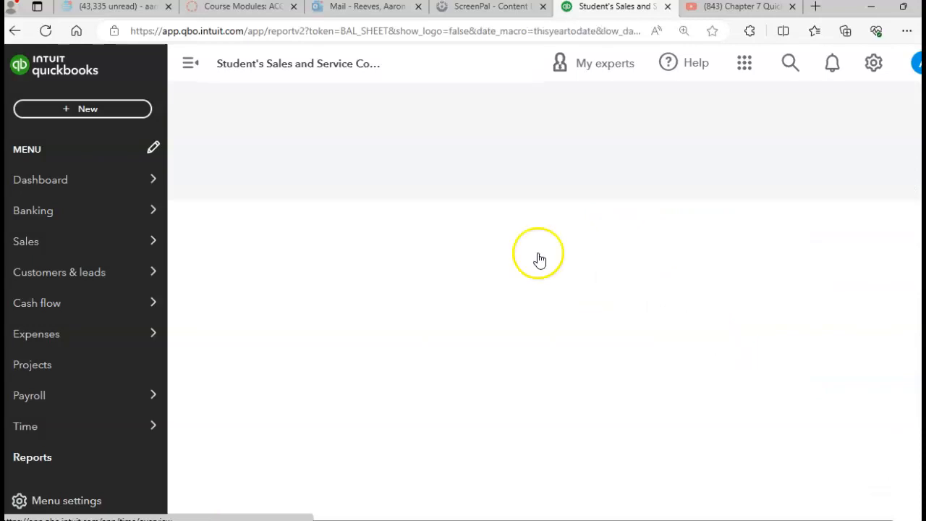
Set the Balance Sheet report's end date to 12/31/2023 and run the report
{"action": "scroll", "coordinate": [540, 260], "scroll_direction": "down", "scroll_amount": 4}
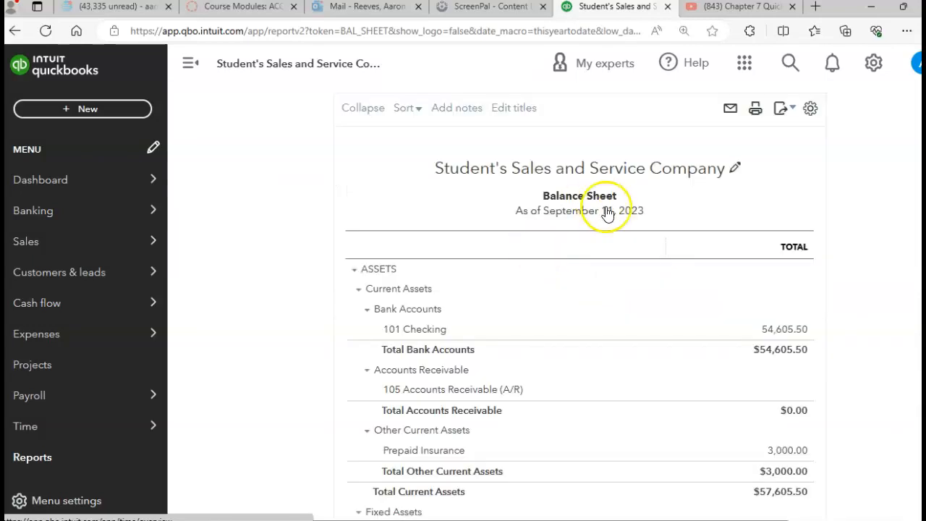
{"action": "scroll", "coordinate": [868, 289], "scroll_direction": "up", "scroll_amount": 4}
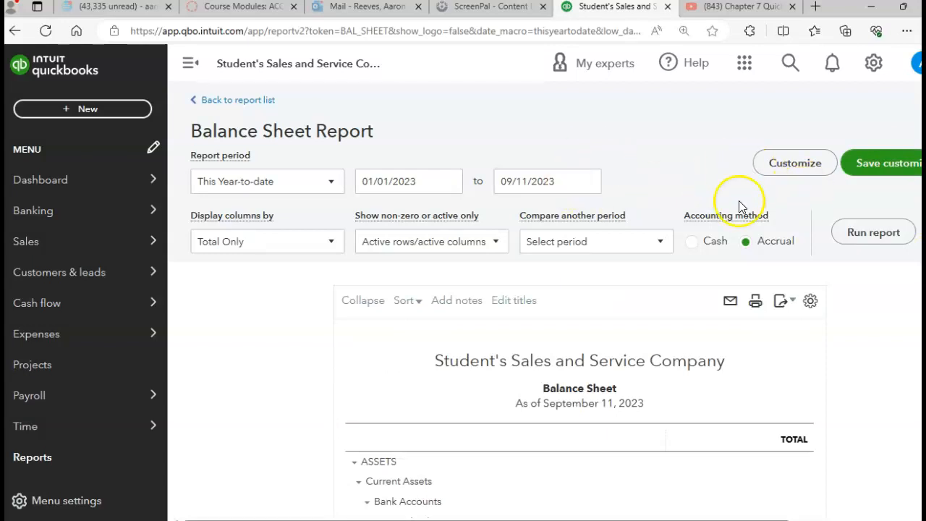
{"action": "left_click", "coordinate": [587, 184]}
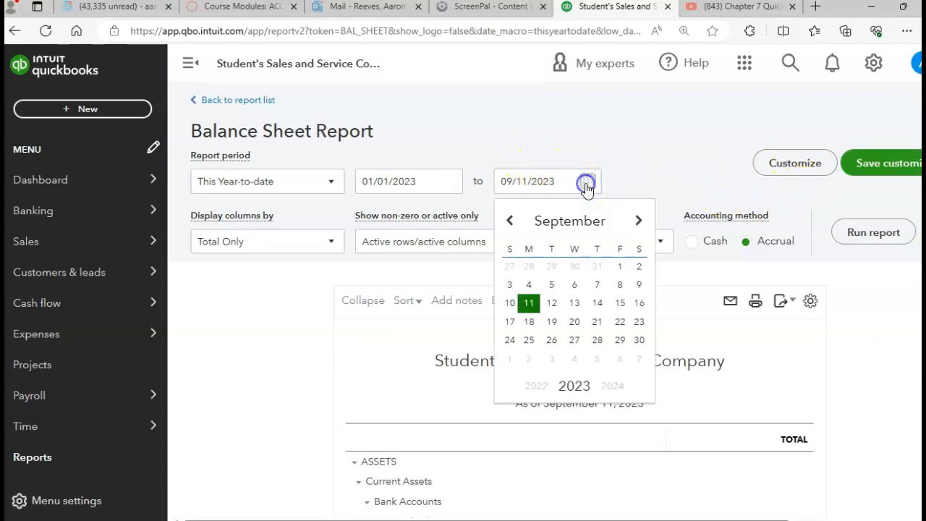
{"action": "left_click", "coordinate": [636, 222]}
{"action": "left_click", "coordinate": [636, 221]}
{"action": "left_click", "coordinate": [636, 220]}
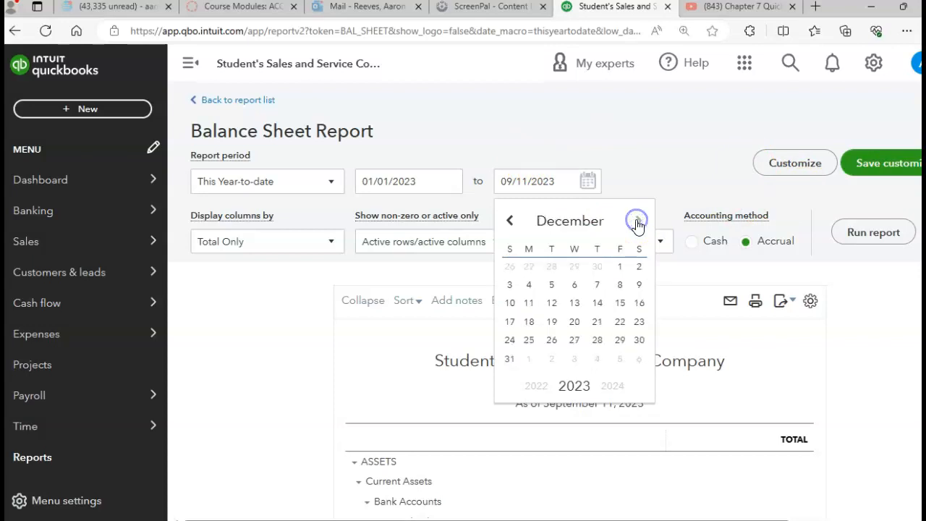
{"action": "left_click", "coordinate": [505, 360]}
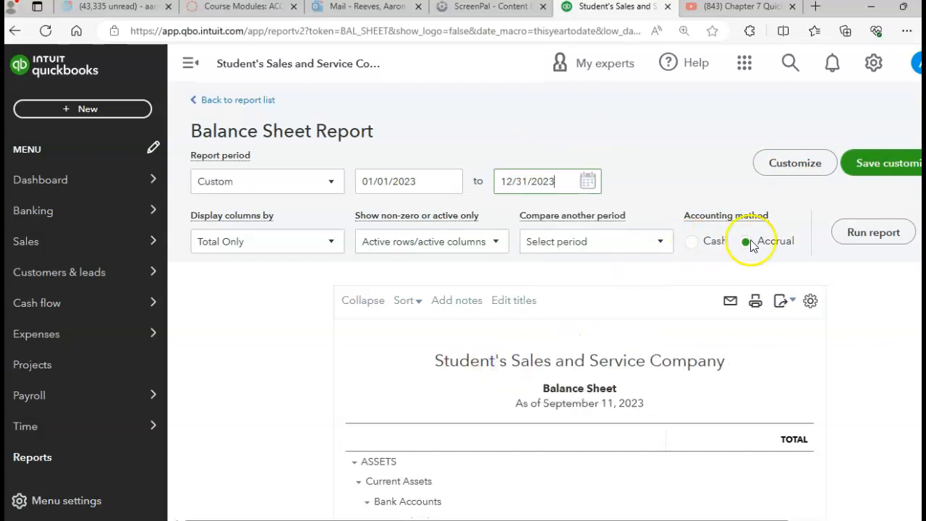
{"action": "left_click", "coordinate": [859, 238]}
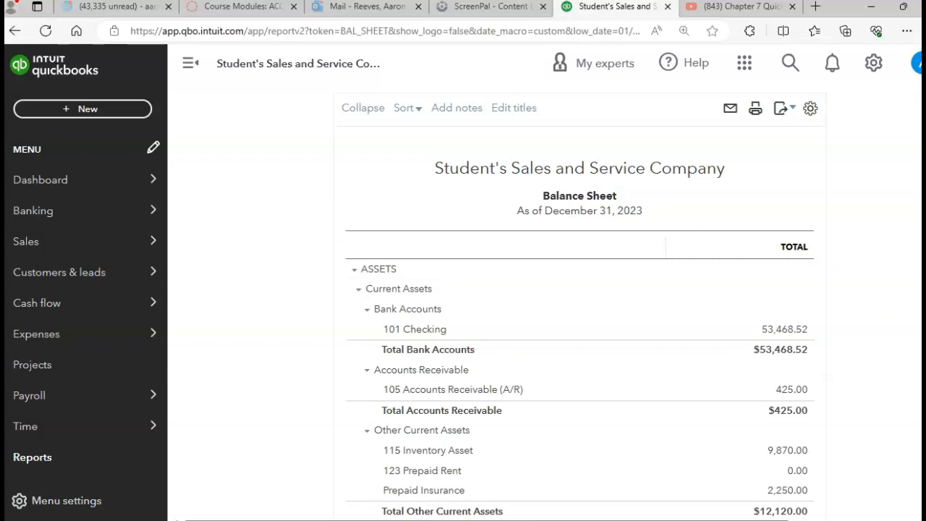
Review the assets and liabilities in the December 31, 2023 Balance Sheet
{"action": "scroll", "coordinate": [579, 298], "scroll_direction": "down", "scroll_amount": 4}
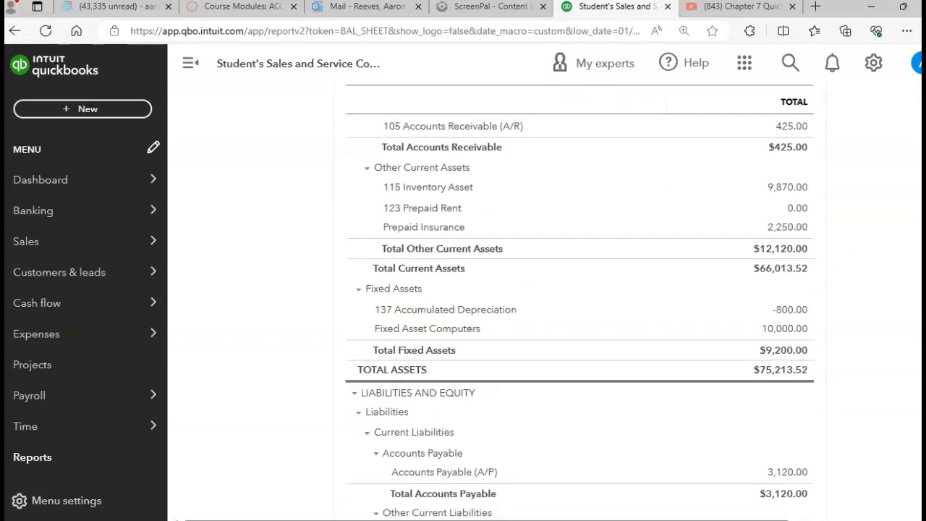
{"action": "scroll", "coordinate": [580, 316], "scroll_direction": "down", "scroll_amount": 1}
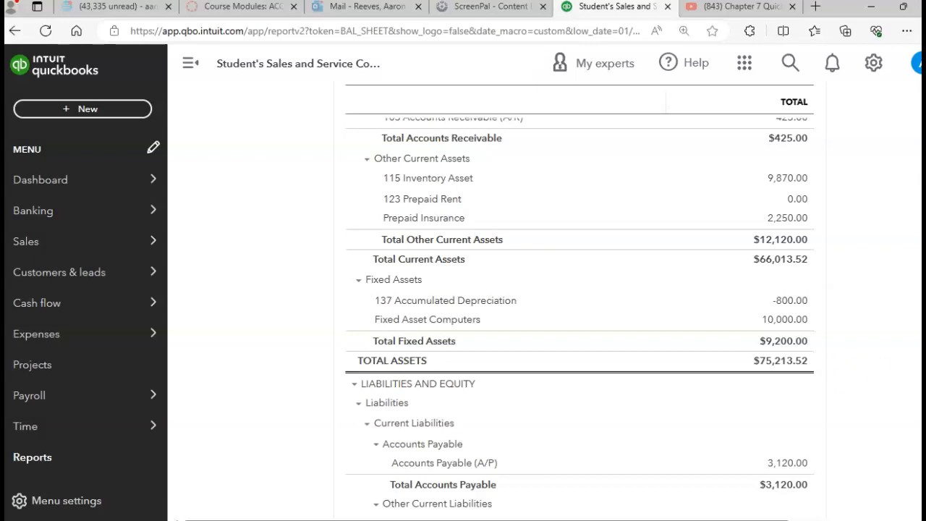
{"action": "scroll", "coordinate": [579, 304], "scroll_direction": "down", "scroll_amount": 4}
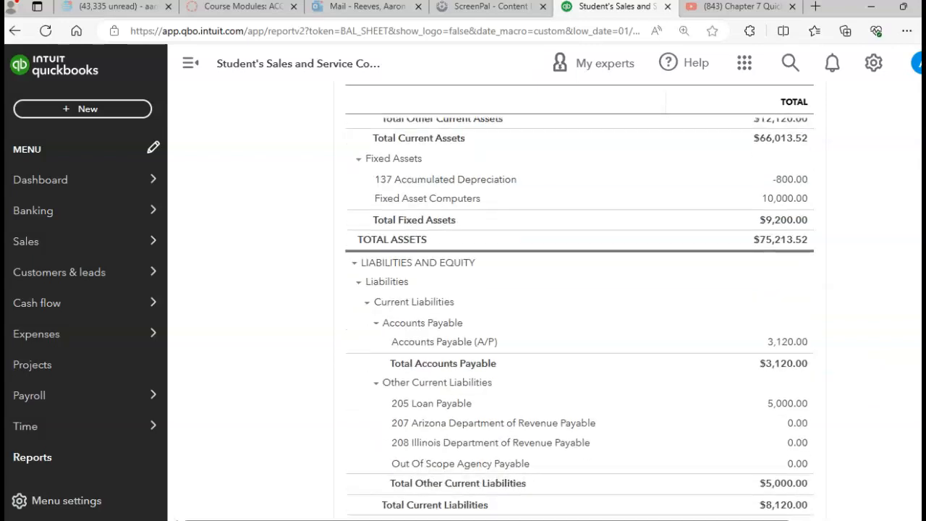